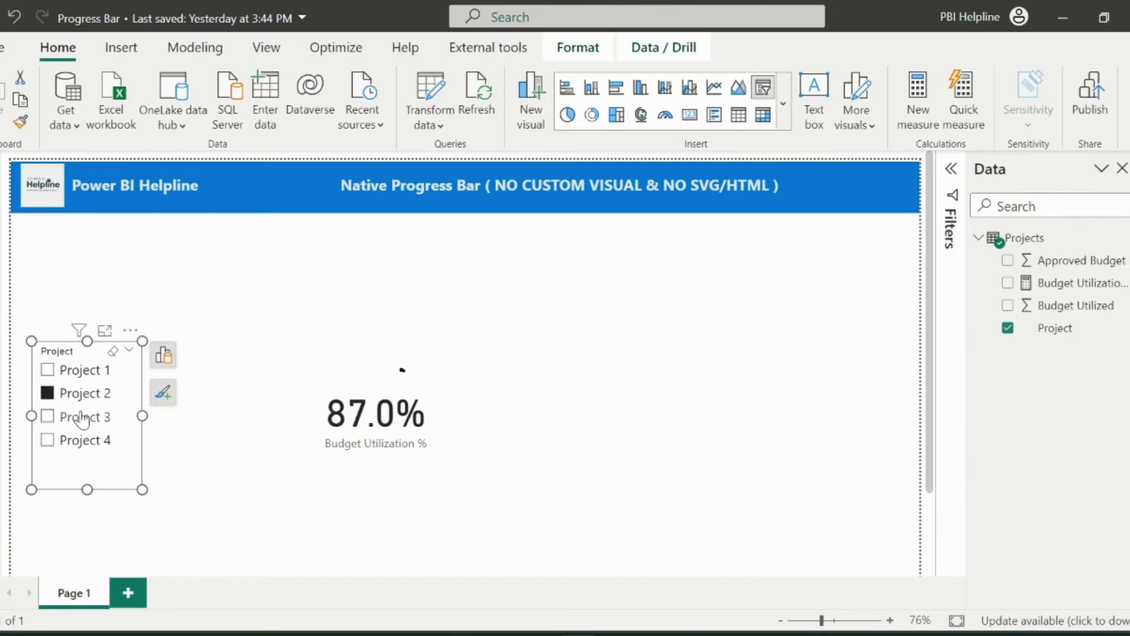
Step: Filter the report to Project 1 and review the Budget Utilization % DAX formula
click(82, 416)
click(83, 371)
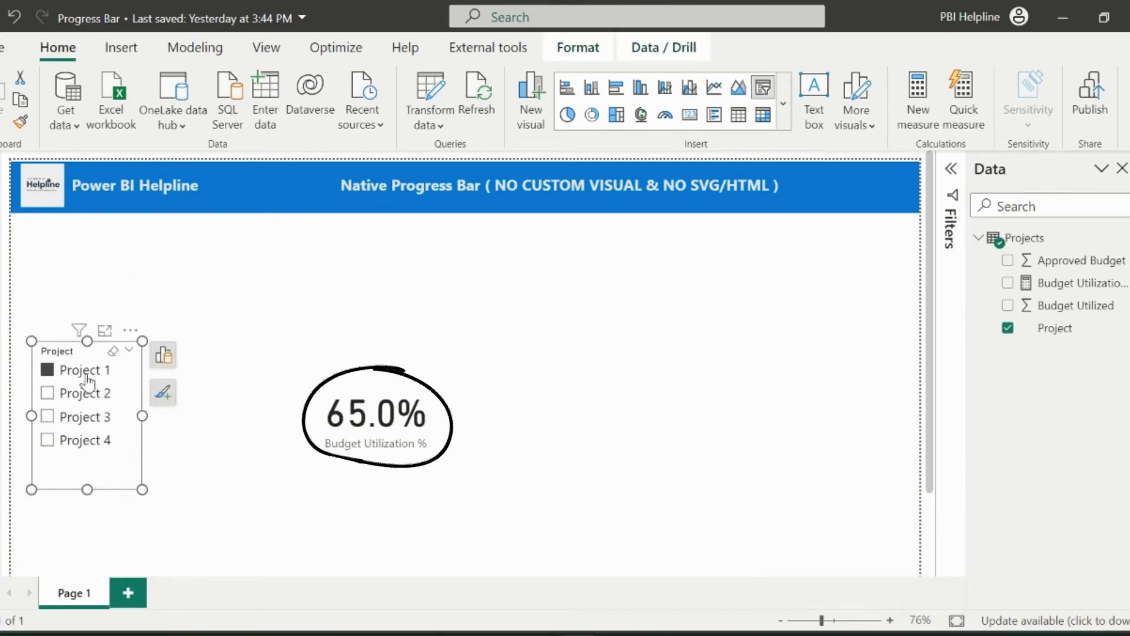
click(1104, 288)
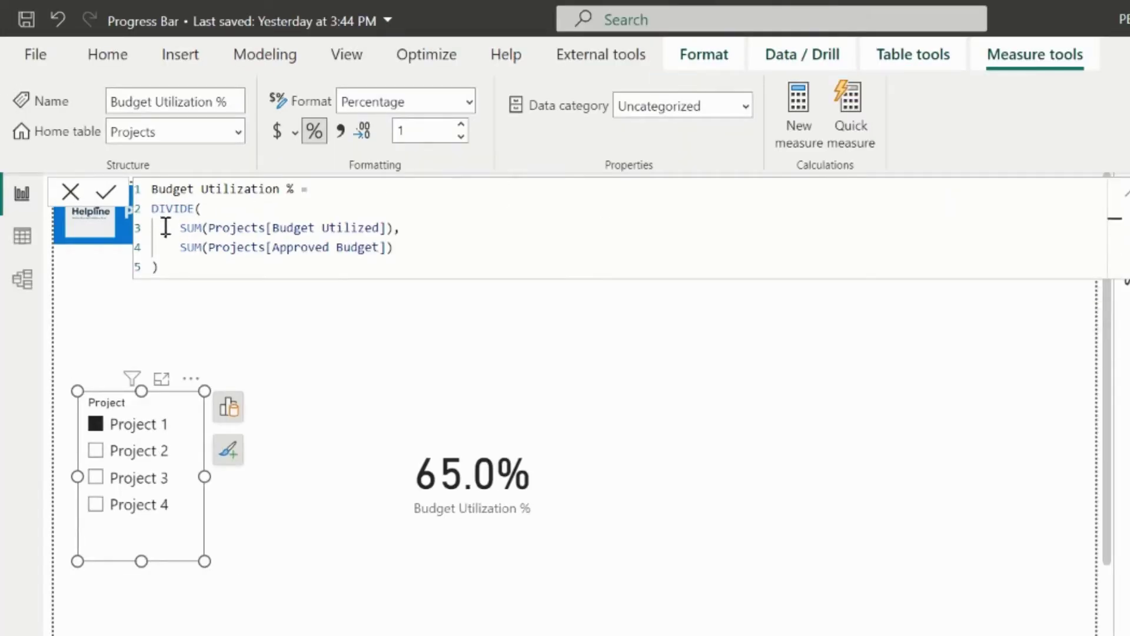
drag(167, 228, 401, 230)
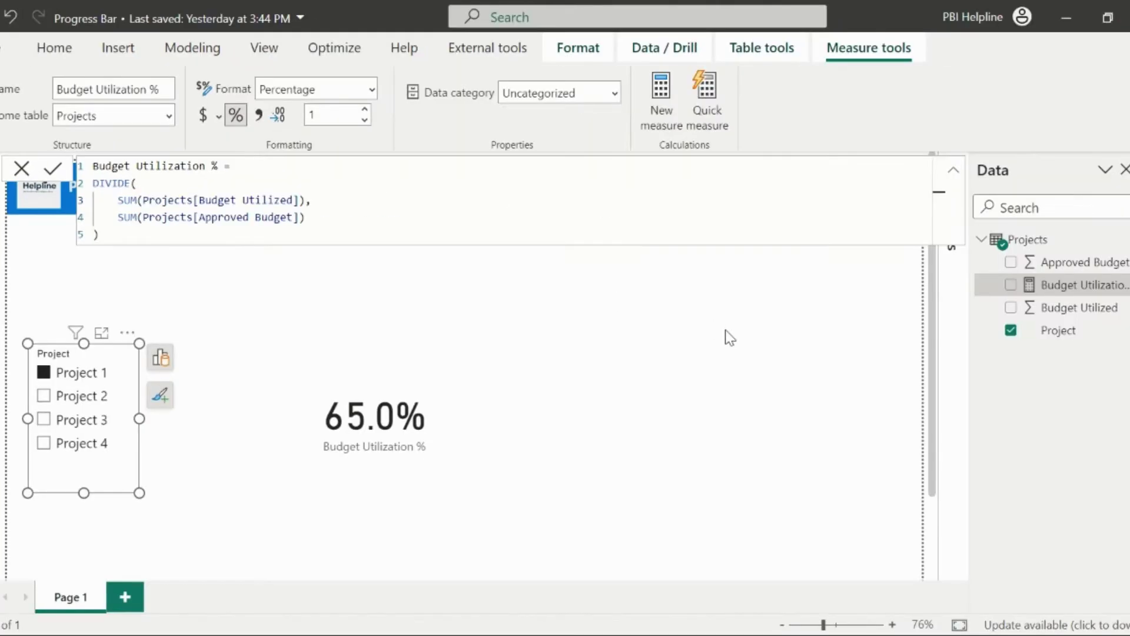
click(876, 390)
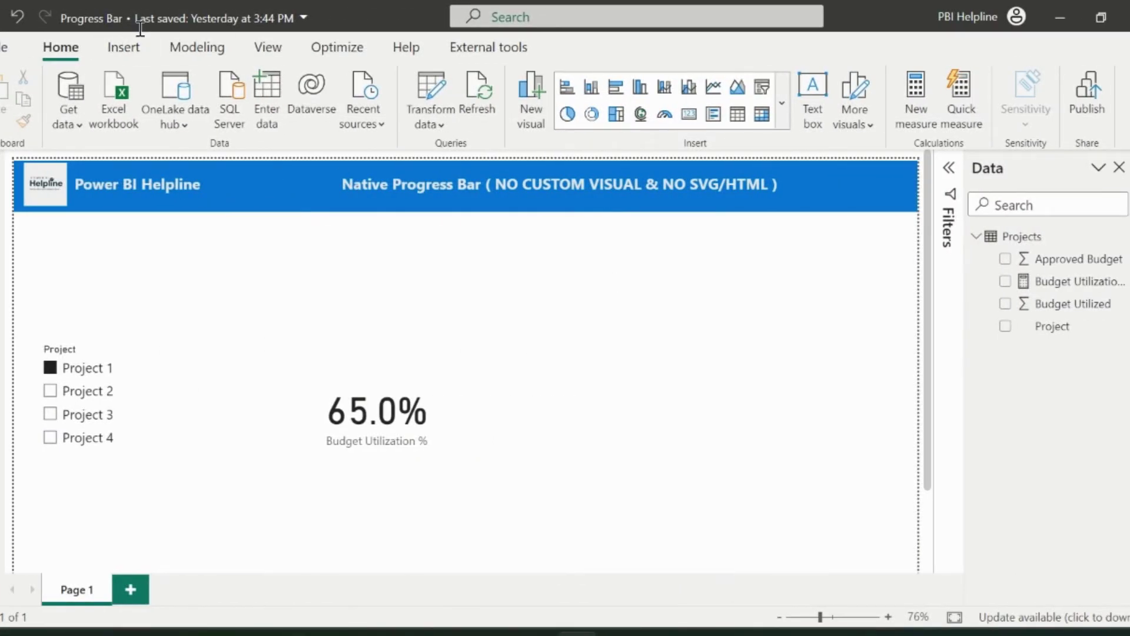
Step: Create the calculated table progress Bar = GENERATESERIES(0,100,1)
click(180, 47)
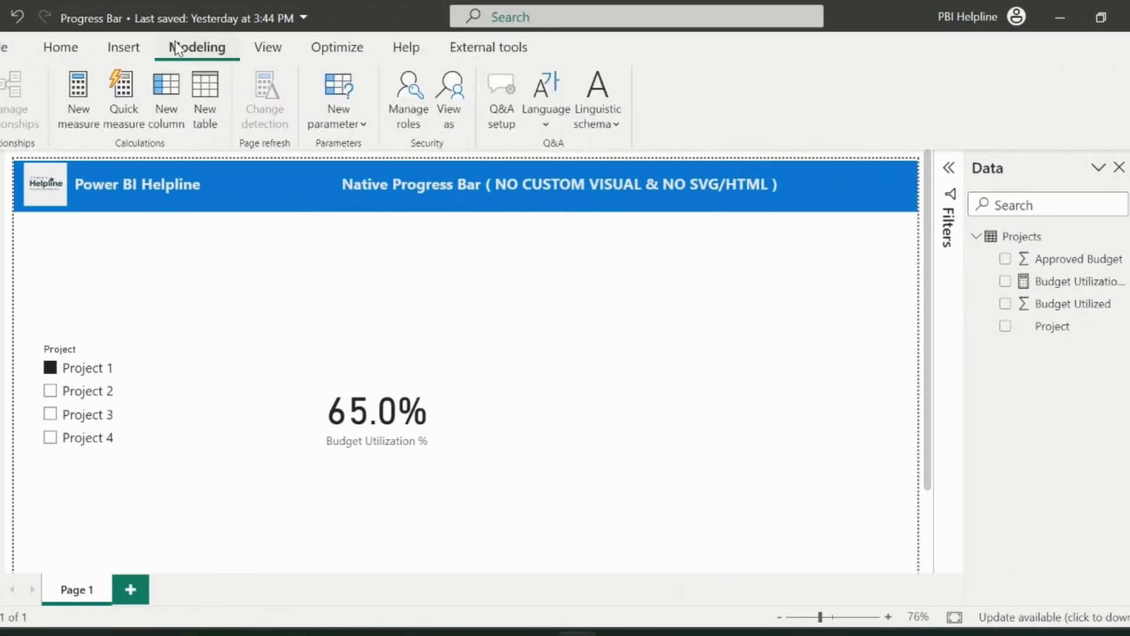
click(202, 109)
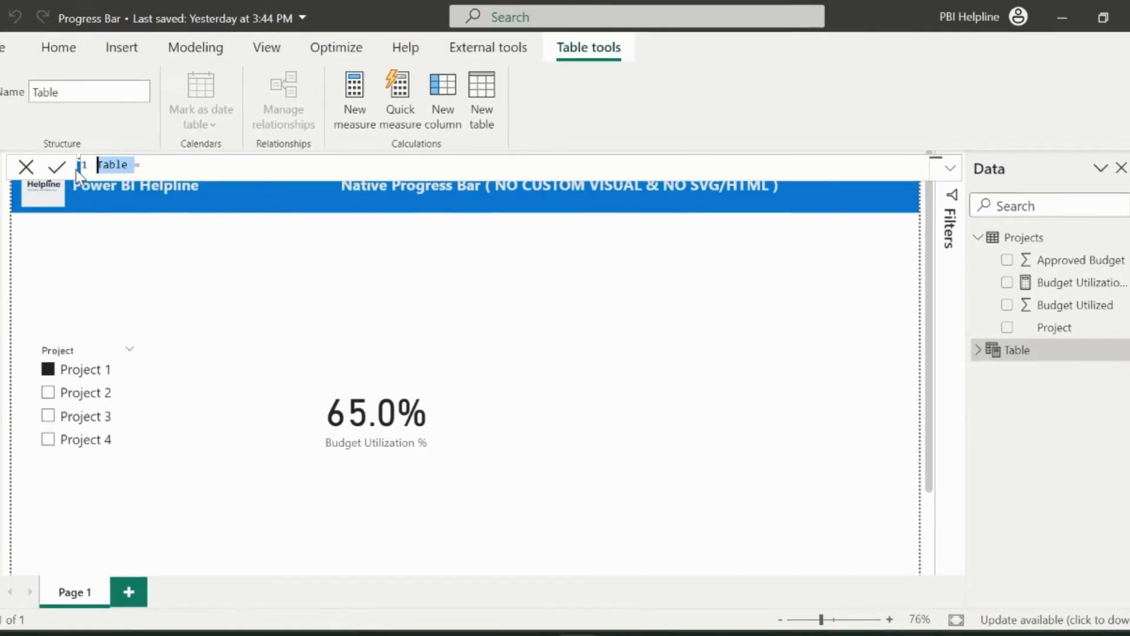
text(progress Bar)
key(shift+Return)
text(generates)
key(Tab)
text(0,100,1))
key(Return)
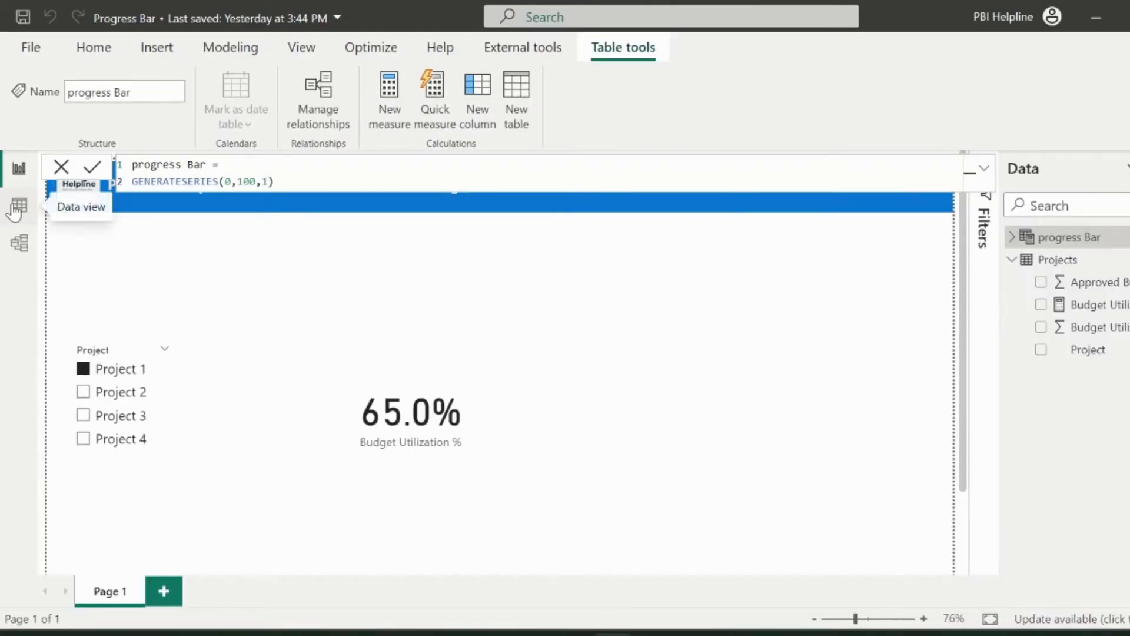
Step: In Data view, add the column Axis = DIVIDE('progress Bar'[Value],100), formatted as Percentage
click(22, 234)
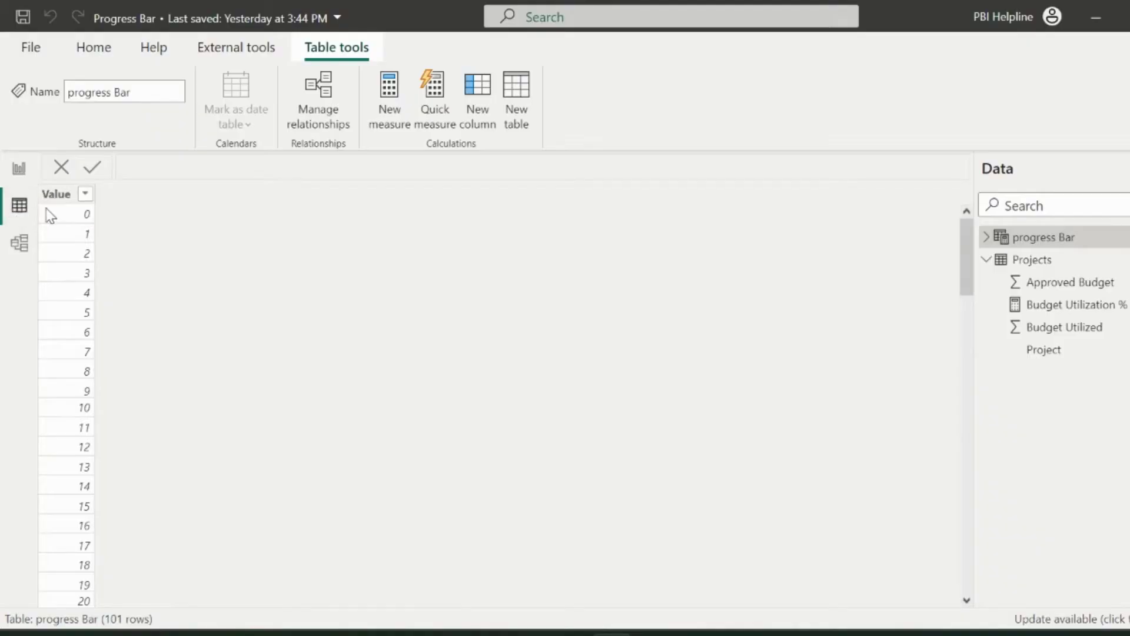
click(478, 100)
text(Axis  =)
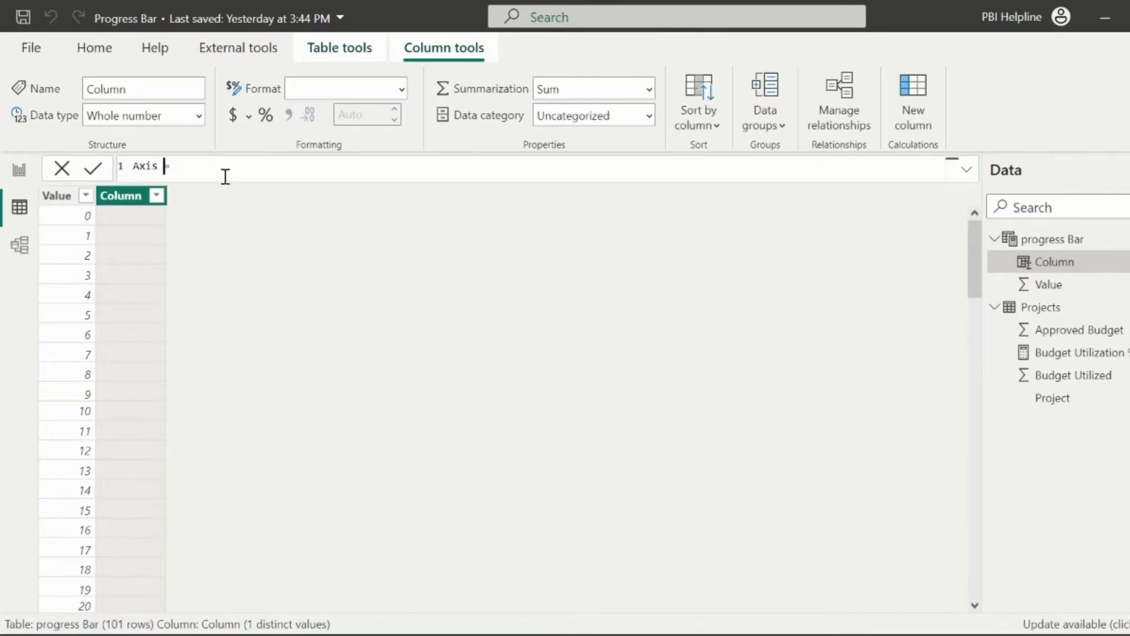
click(224, 169)
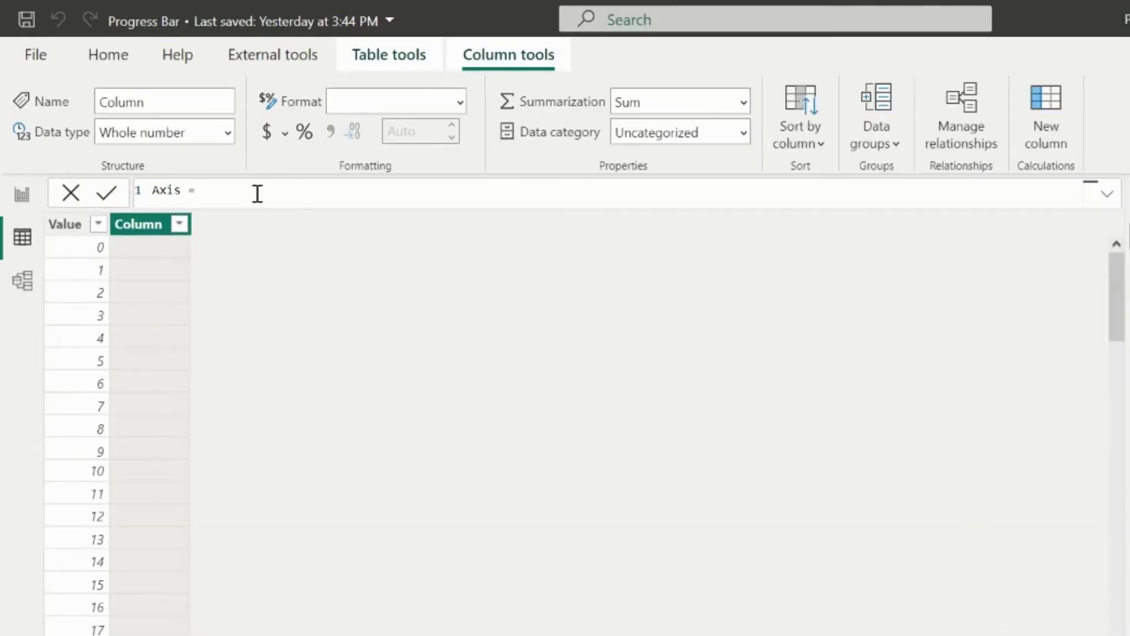
key(shift+Return)
text(divid)
key(Tab)
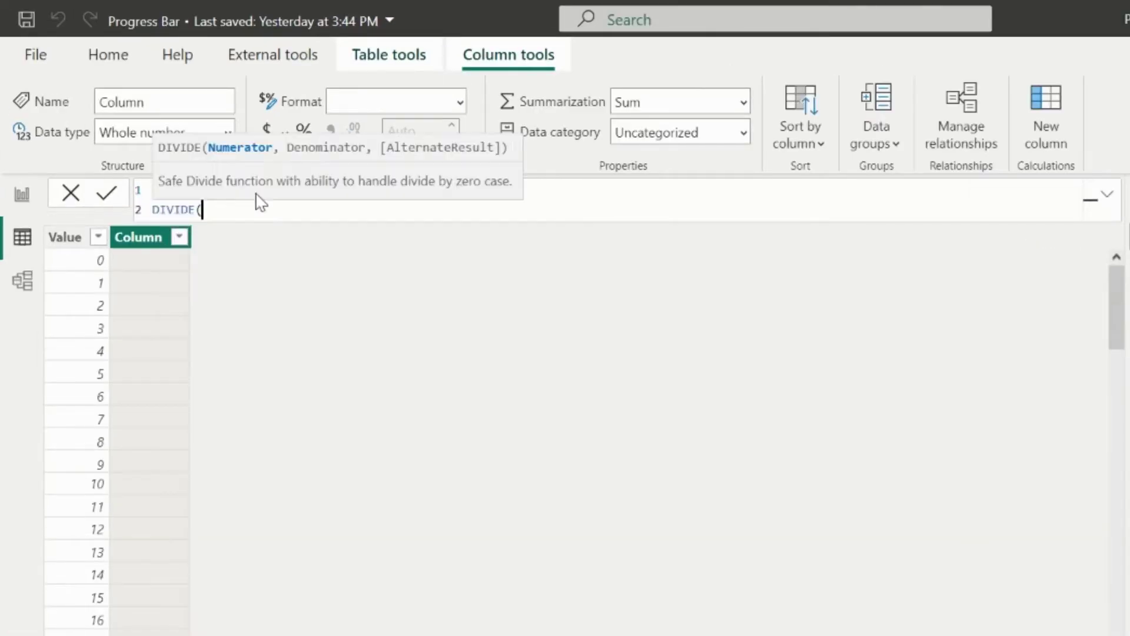
key(shift+Return)
text(val)
key(Tab)
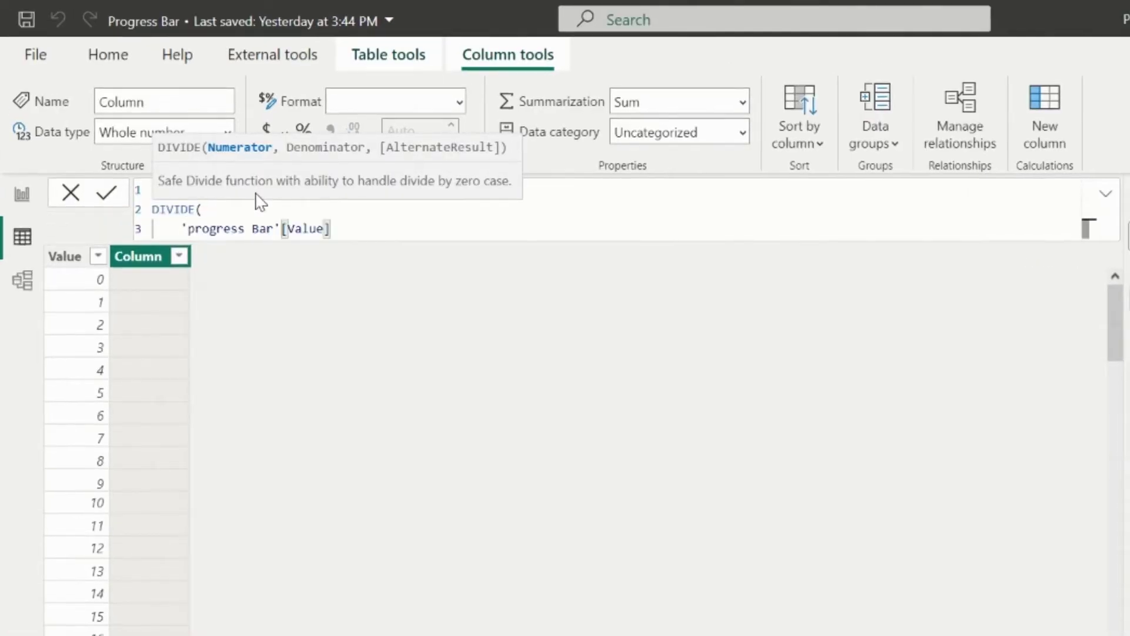
text(,100))
key(Return)
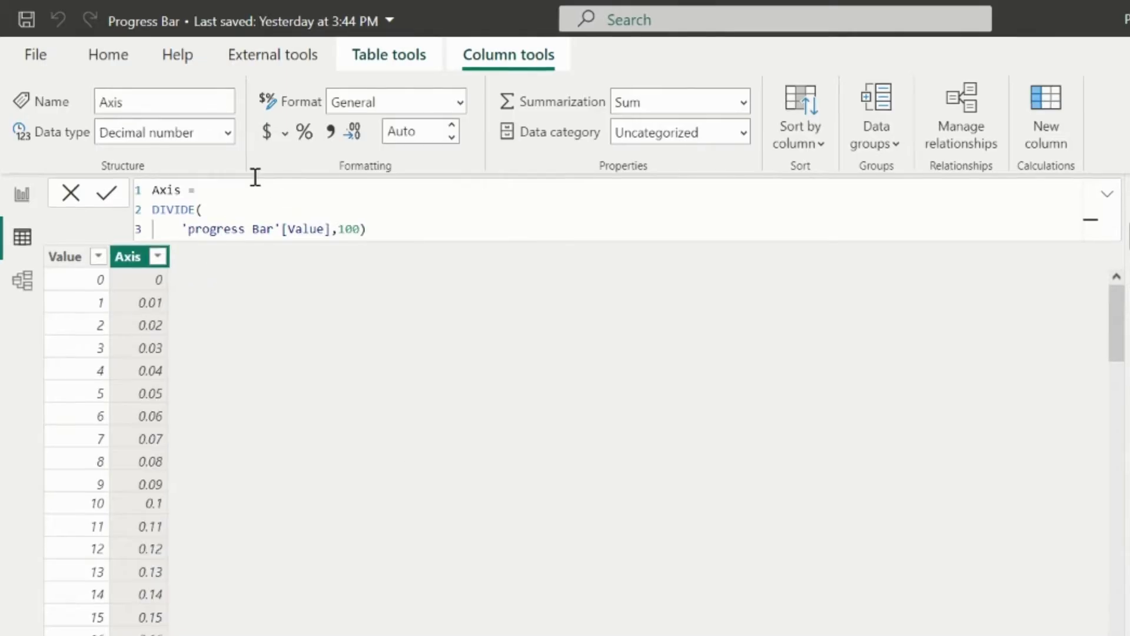
click(304, 131)
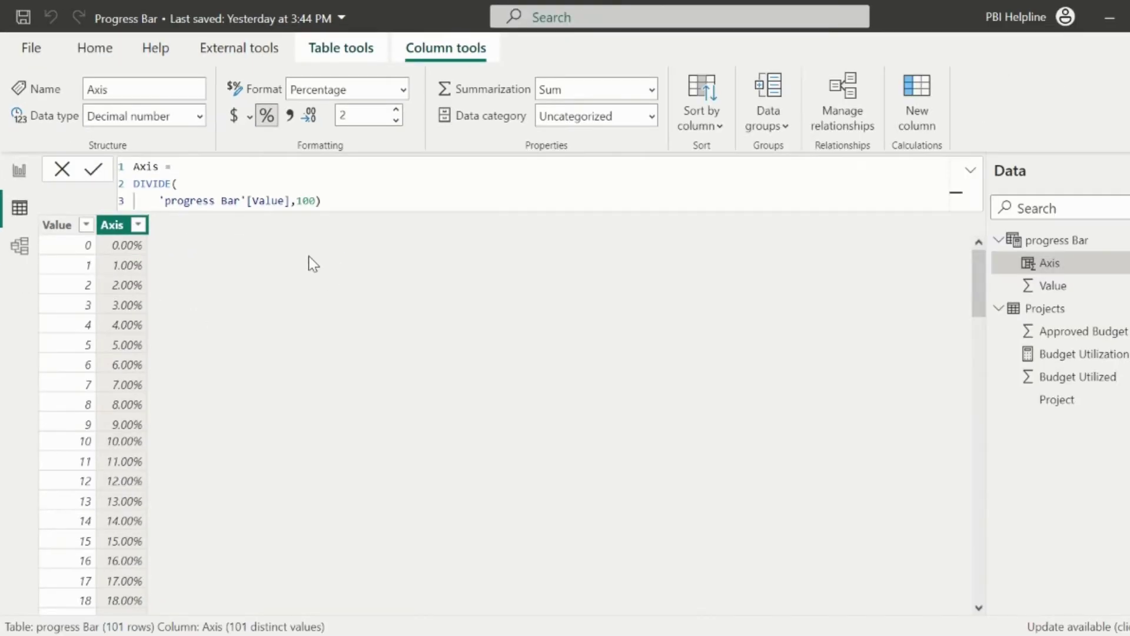
Step: Back in Report view, add the measure A Constant Line = 20 to the progress Bar table
click(20, 171)
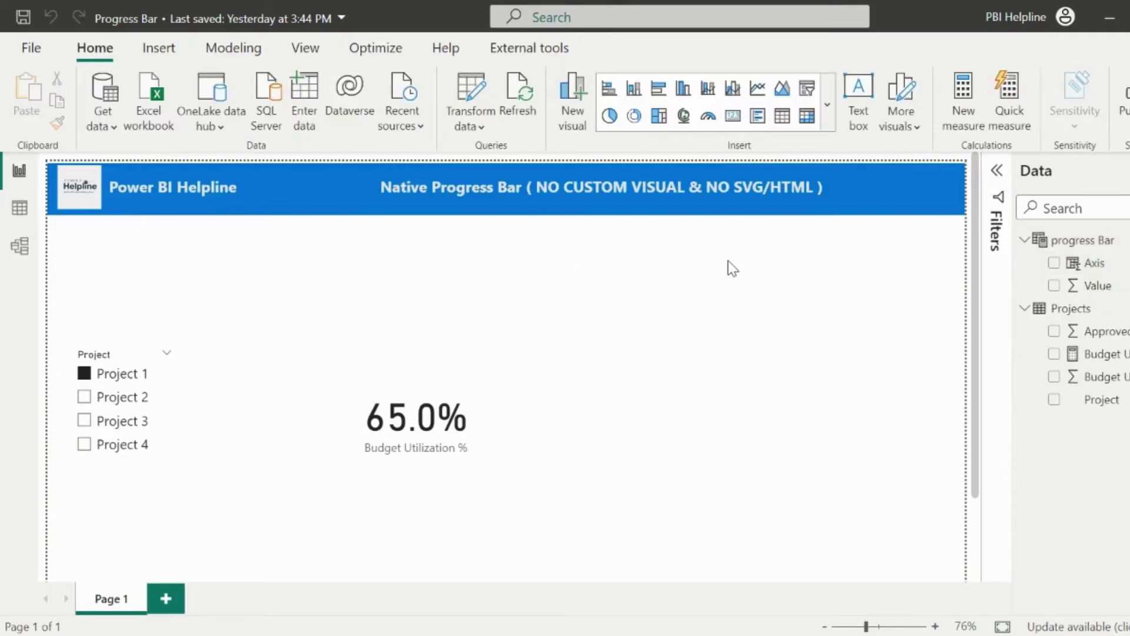
right_click(1089, 240)
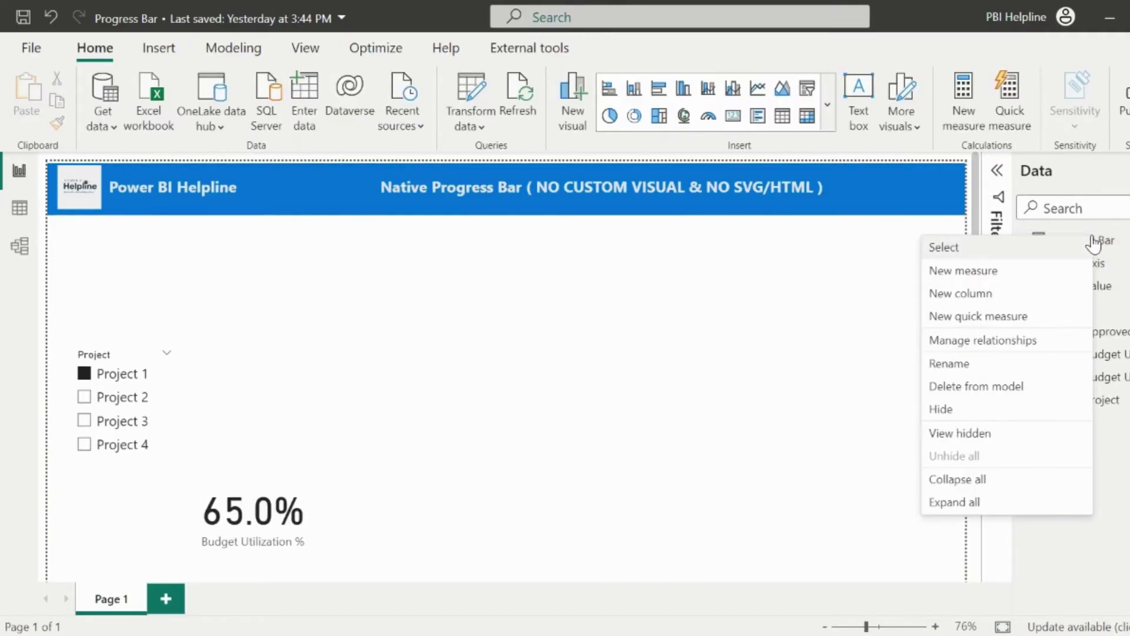
click(956, 271)
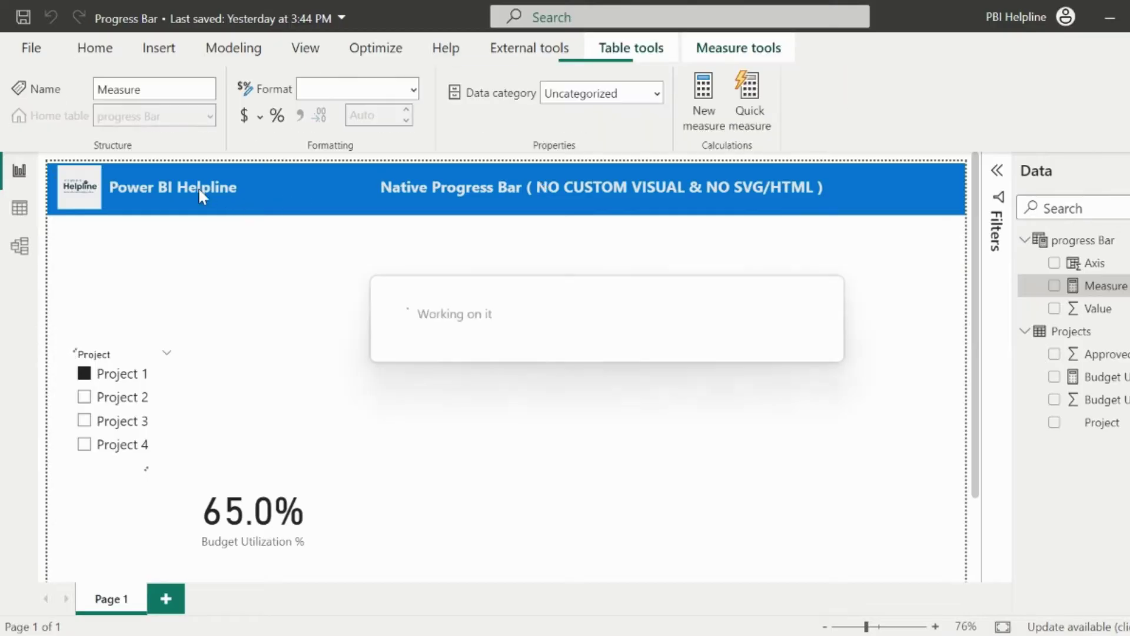
text(A Constant Line)
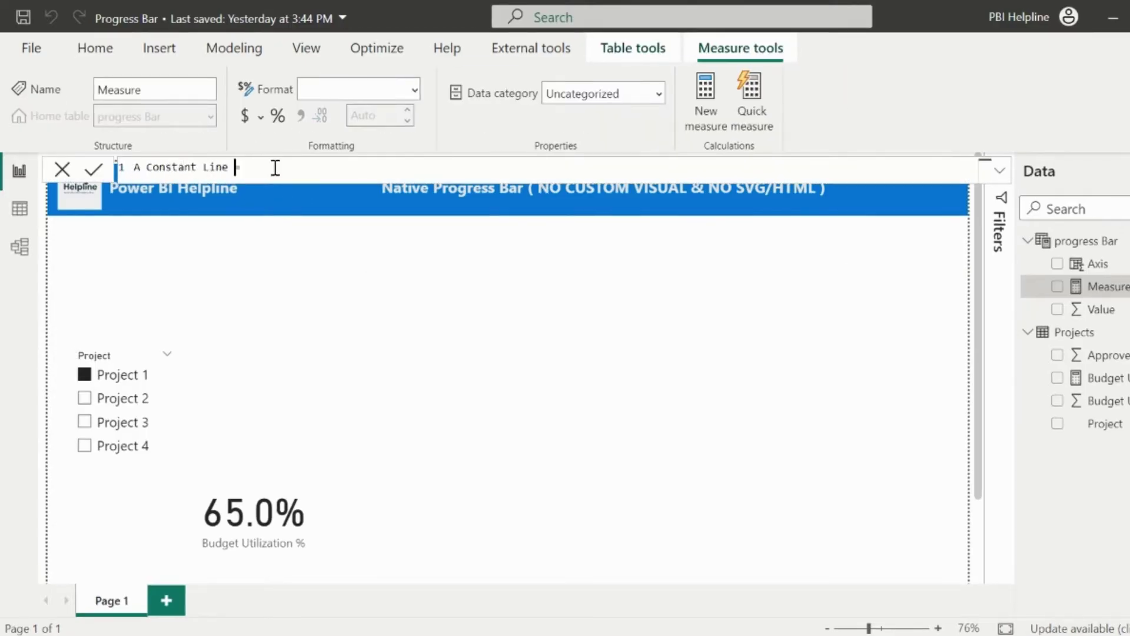
text( = 20)
key(Return)
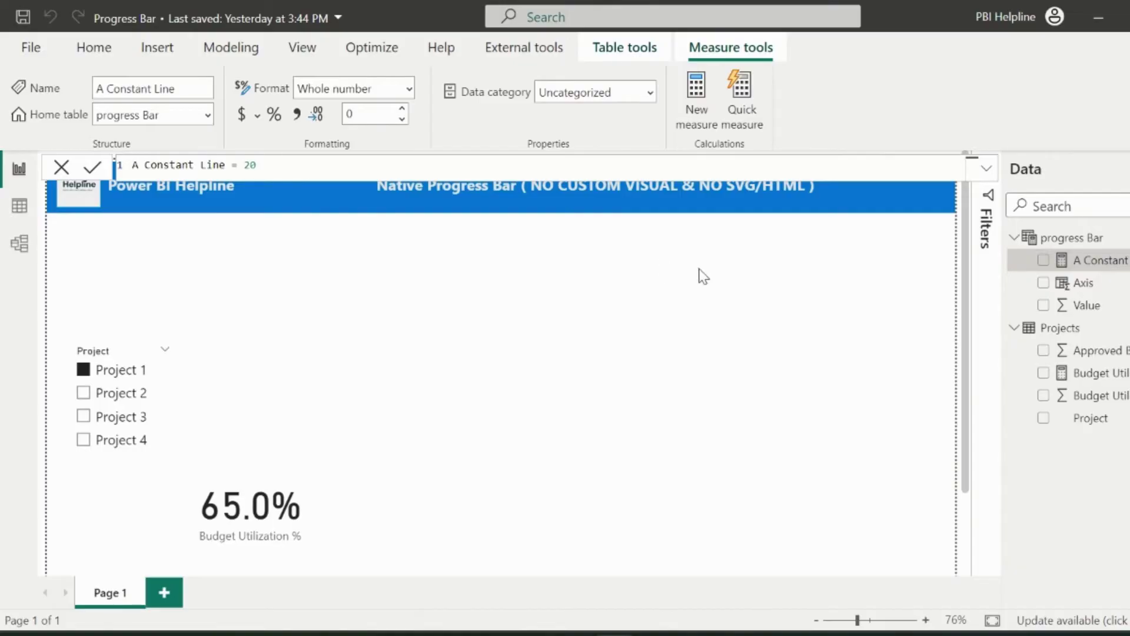
click(112, 49)
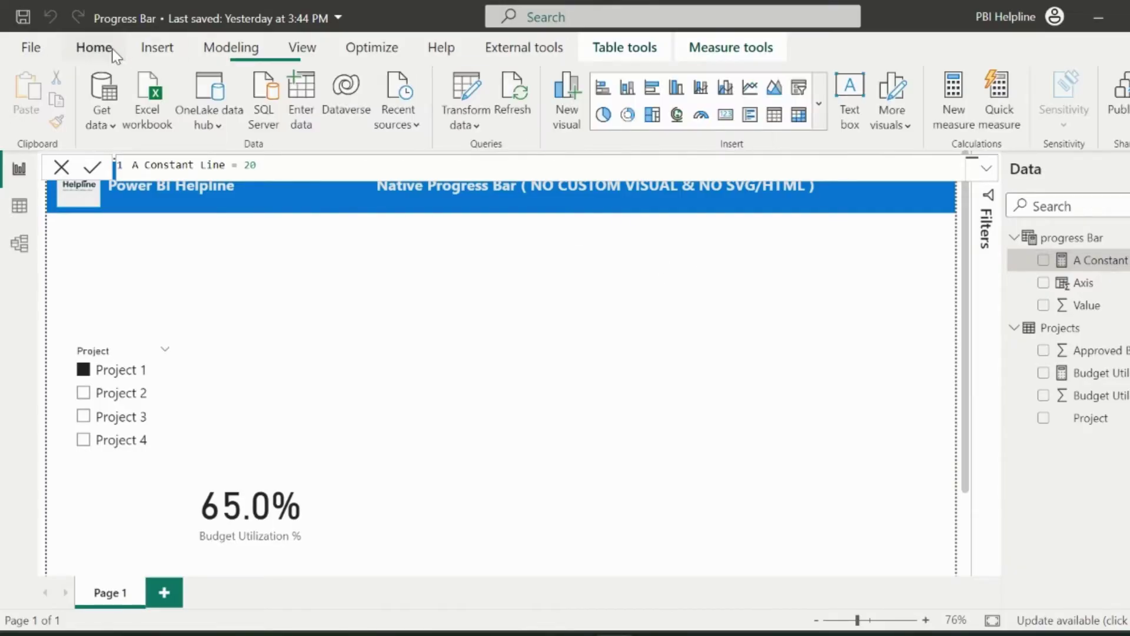
Step: Insert a line chart with Axis on the X-axis and A Constant Line on the Y-axis
click(748, 93)
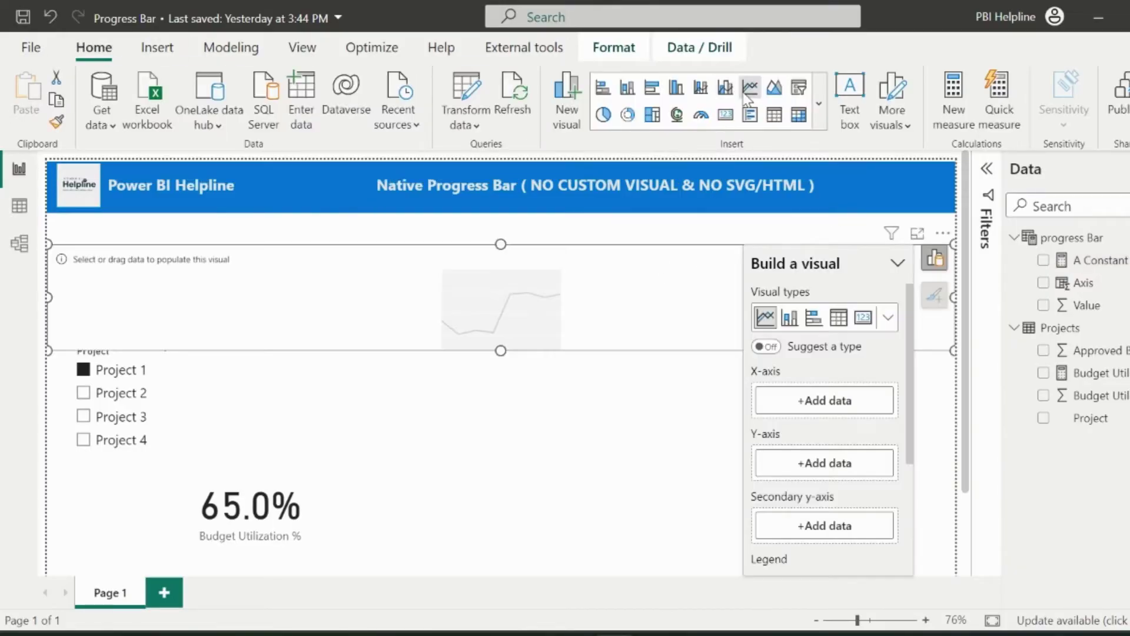
click(791, 399)
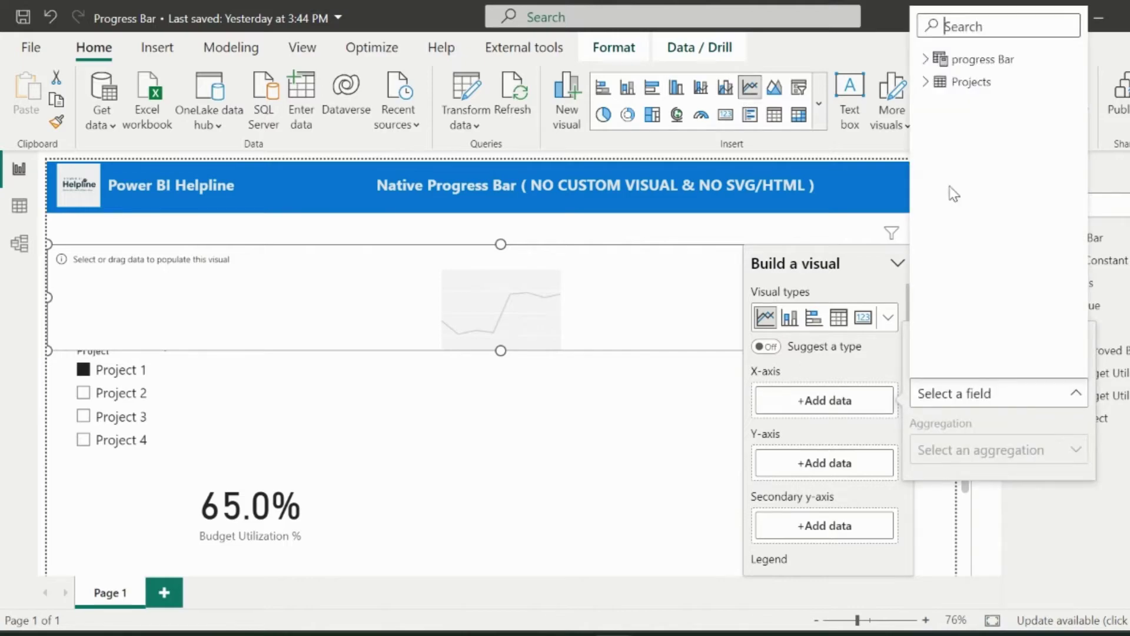
click(927, 59)
click(971, 106)
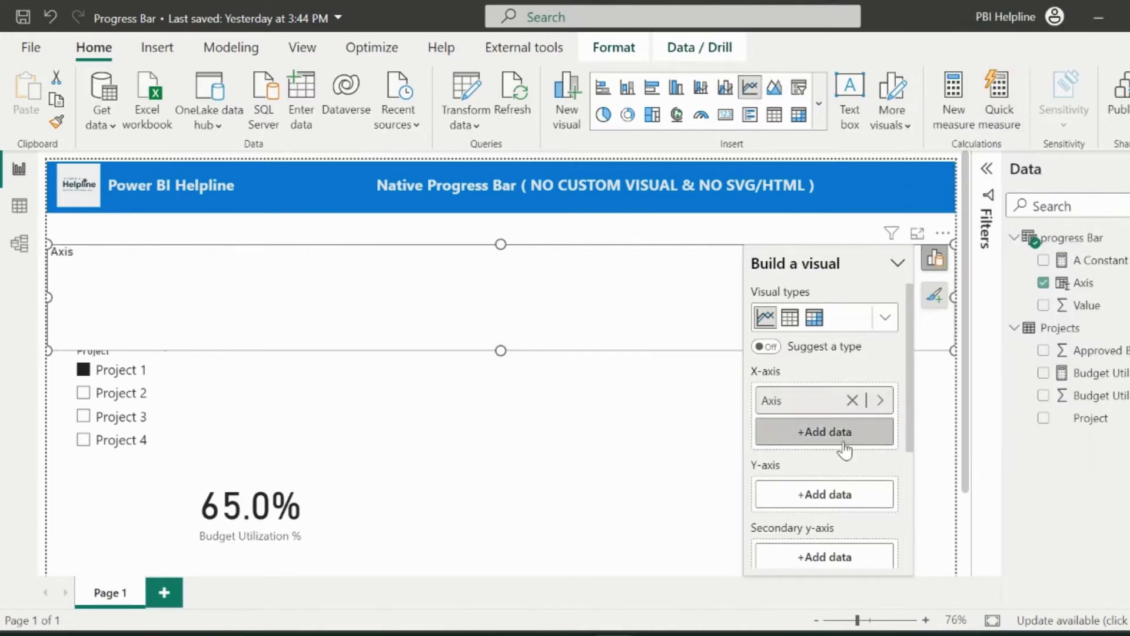
click(831, 496)
click(926, 154)
click(977, 175)
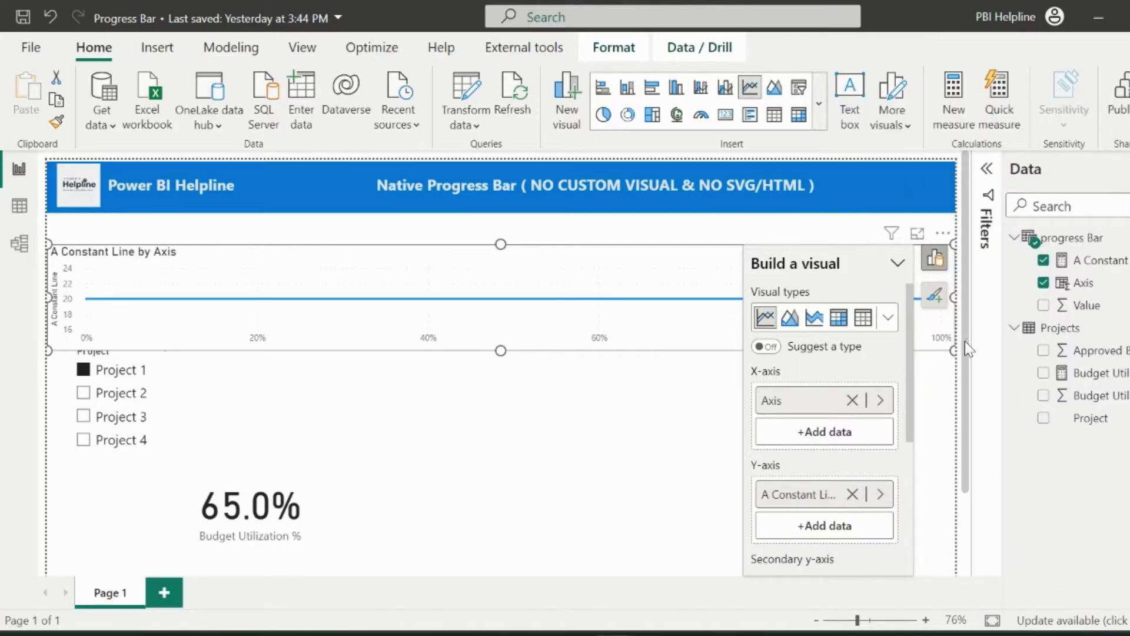
Step: Shrink the line chart and place it beside the Project slicer
drag(954, 350, 558, 378)
drag(490, 354, 768, 357)
drag(827, 379, 745, 363)
drag(705, 346, 745, 356)
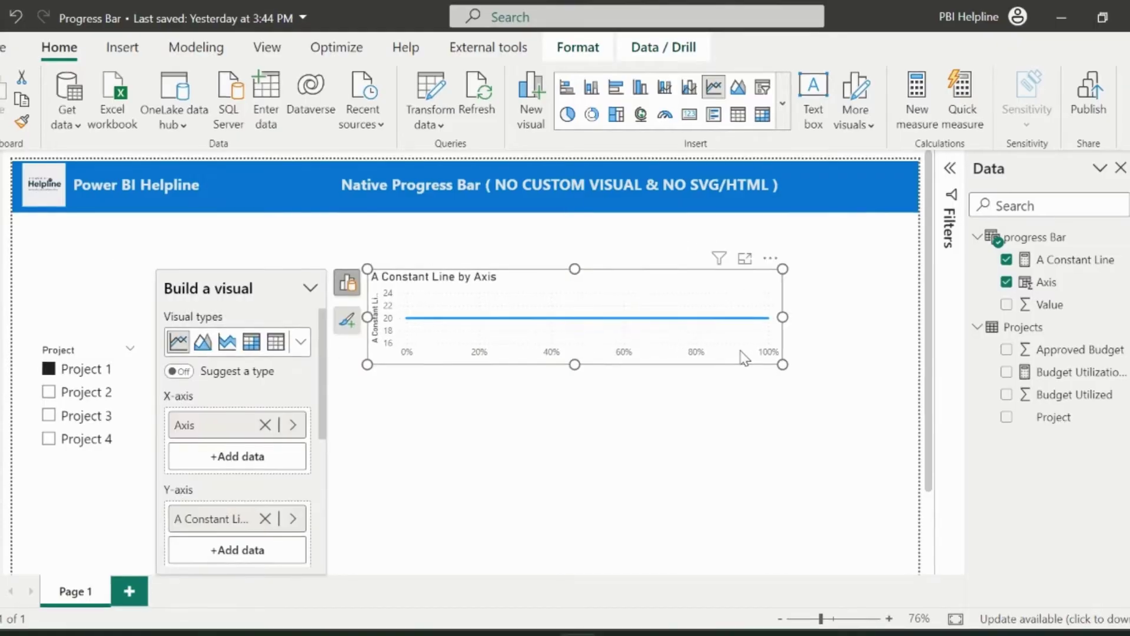
Step: Create the measure Target = IF(MAX('progress Bar'[Axis]) = 0.8, 20, BLANK()) in progress Bar
right_click(1034, 238)
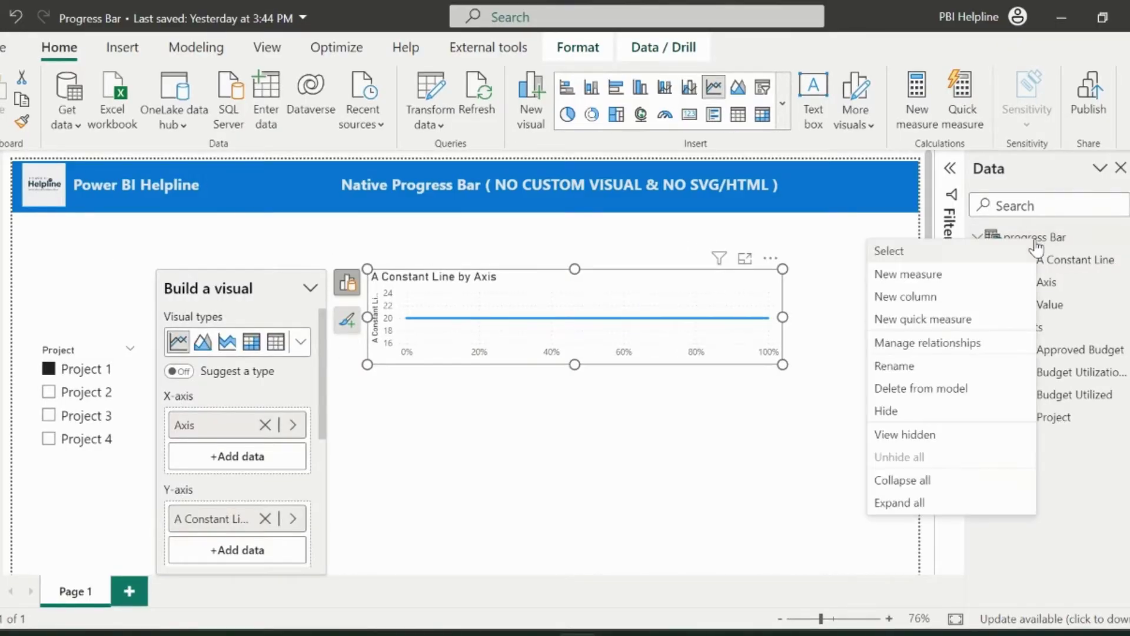
click(942, 276)
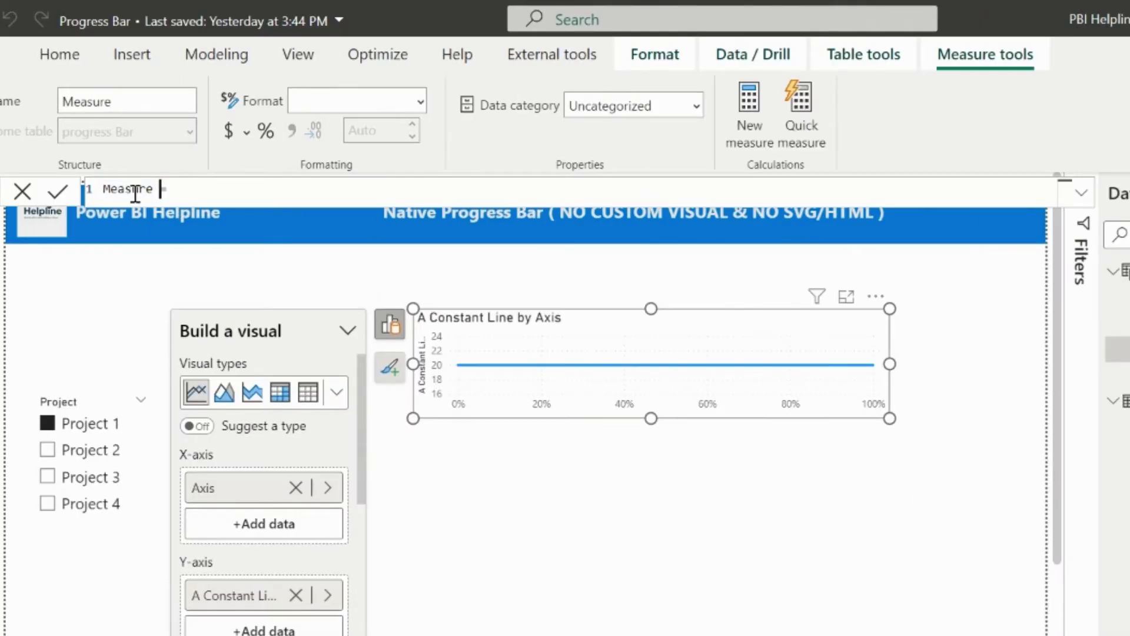
double_click(135, 193)
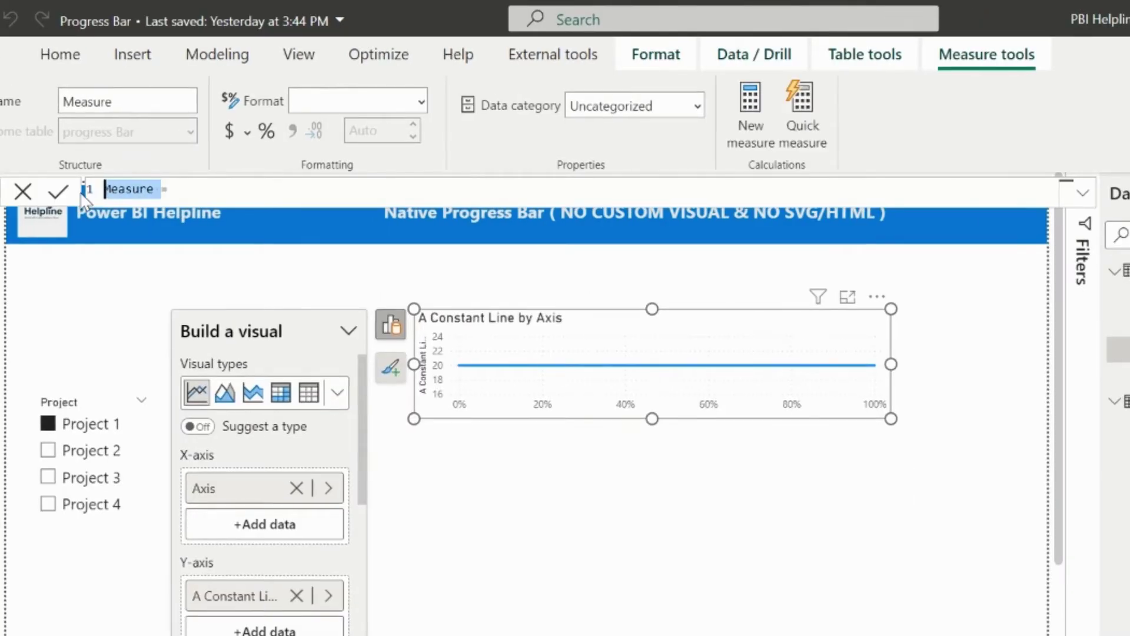
text(Target)
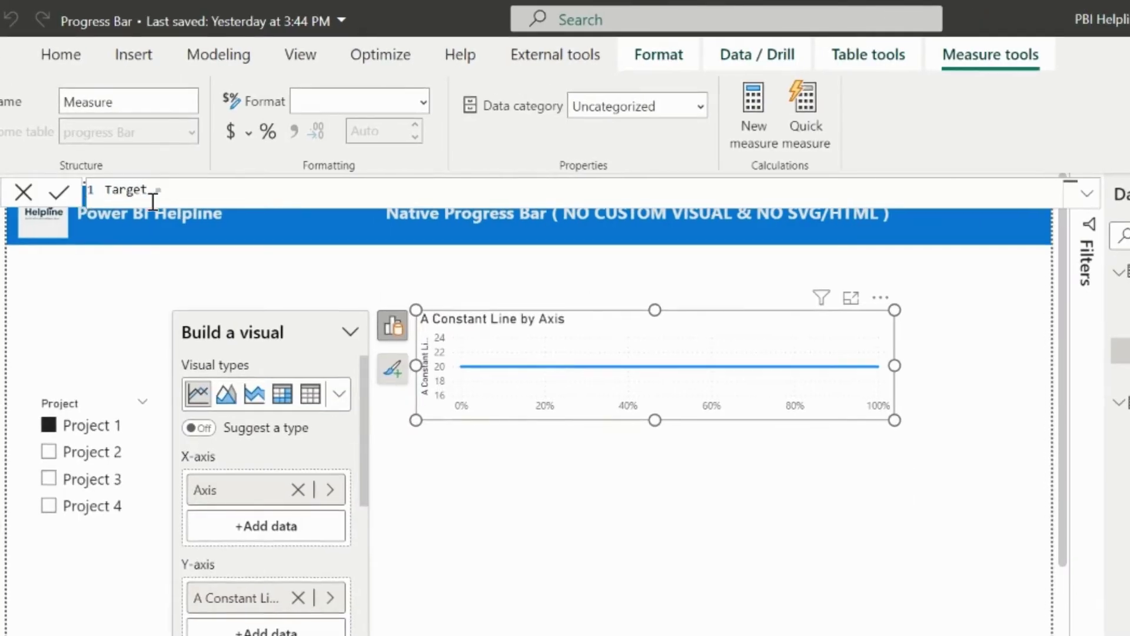
key(shift+Return)
text(IF()
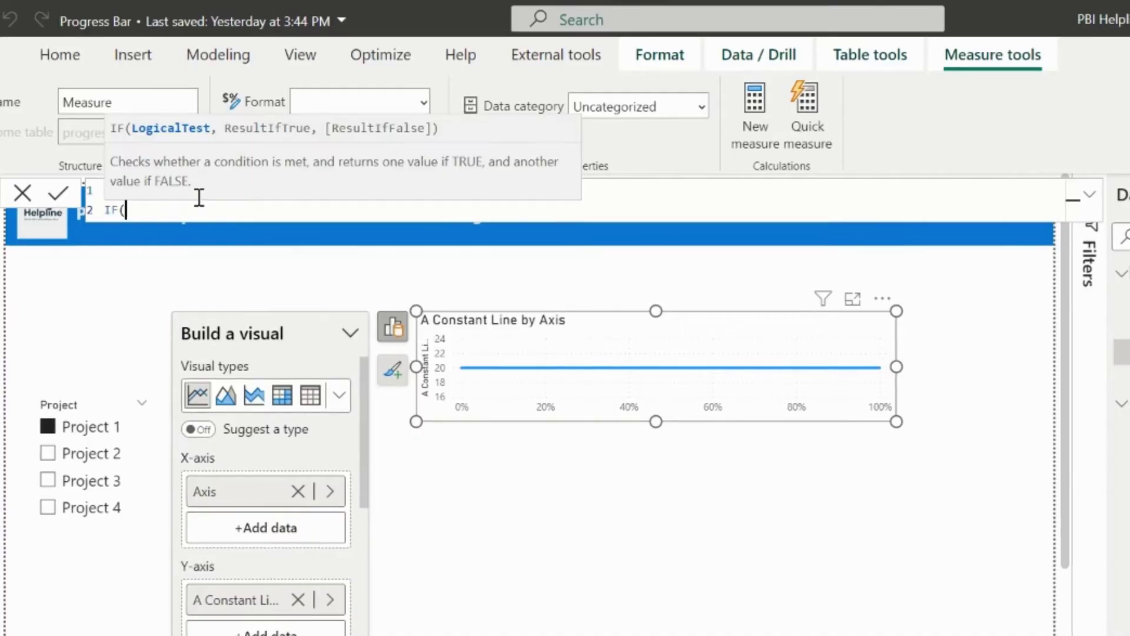
key(shift+Return)
text(MAX('progress Bar'[Axis]) = 0)
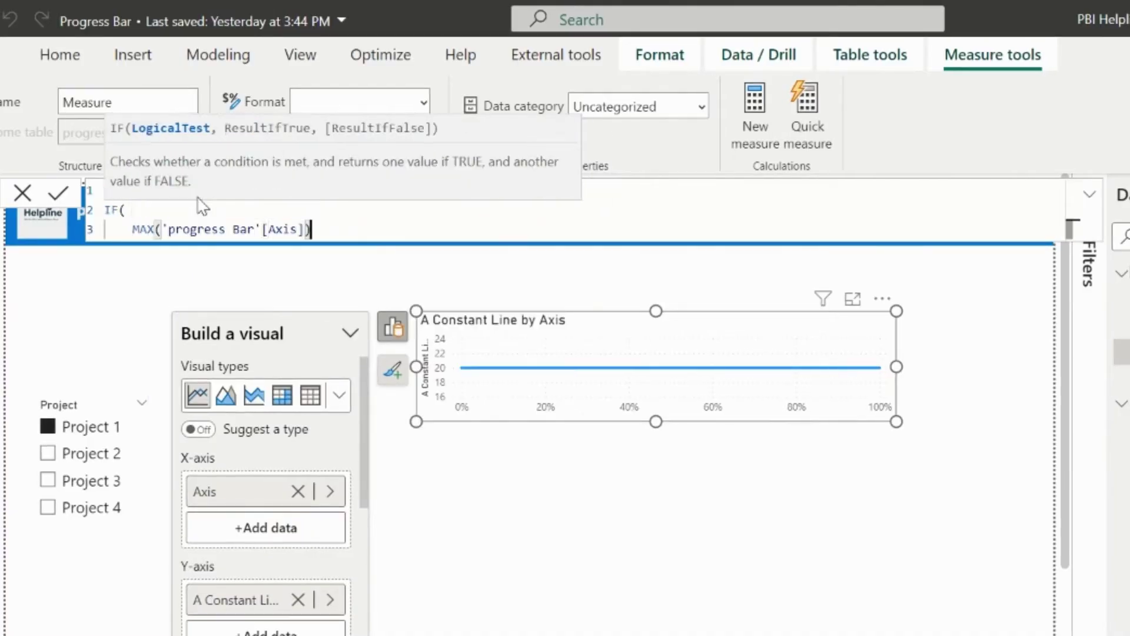
text(.8,)
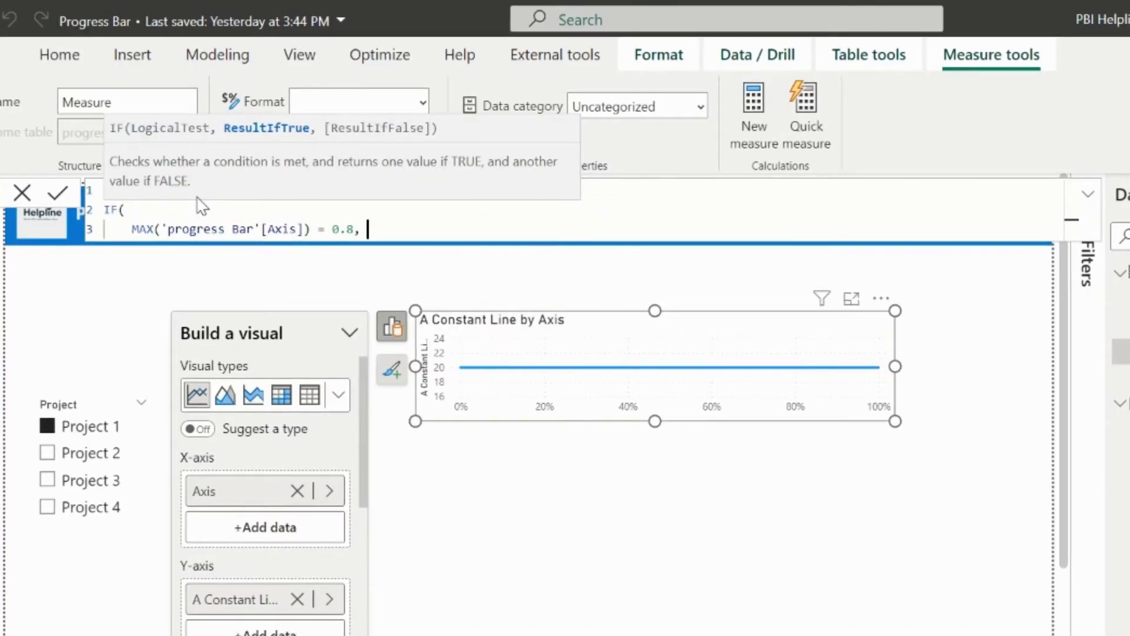
text( 20,BLANK())
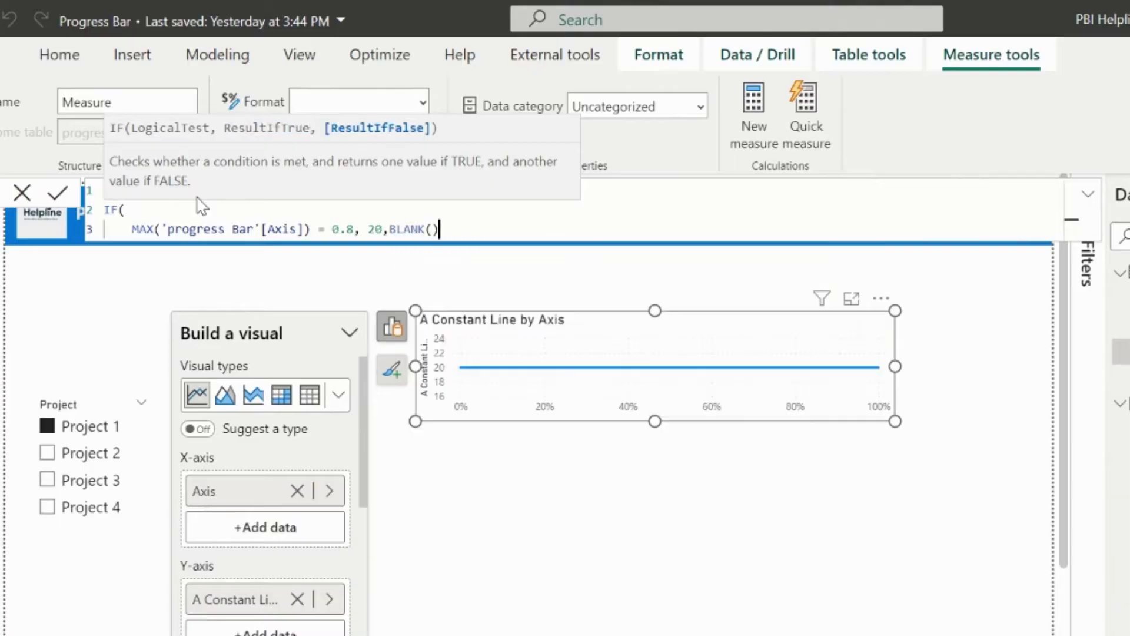
key(shift+Return)
text())
key(Return)
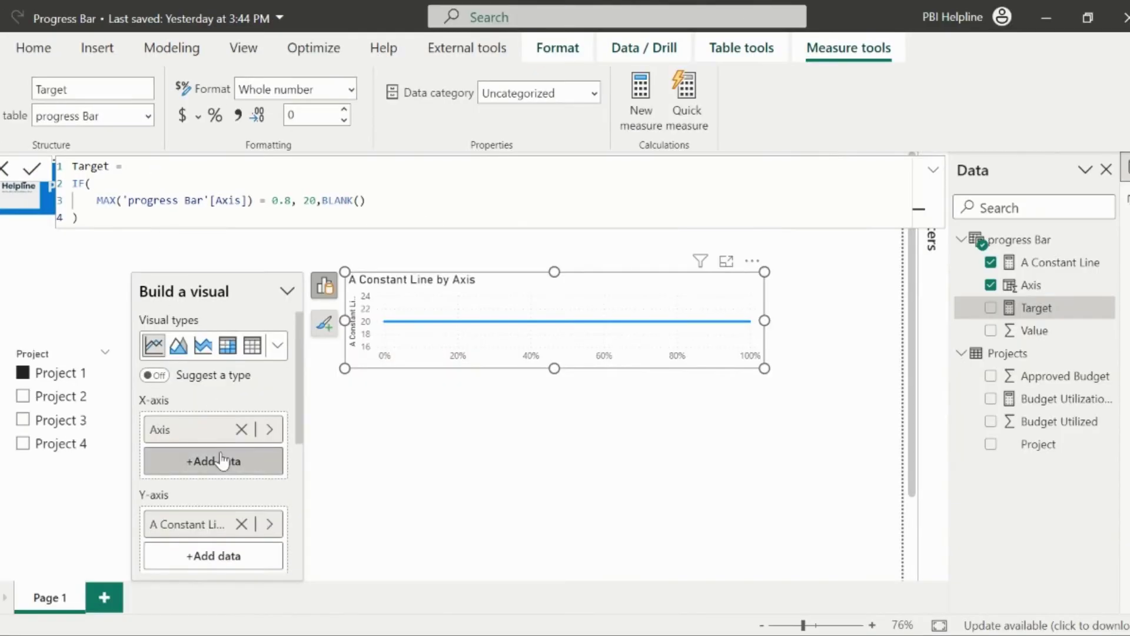
Step: Add the Target measure to the line chart's values
scroll(221, 461, down, 3)
click(224, 458)
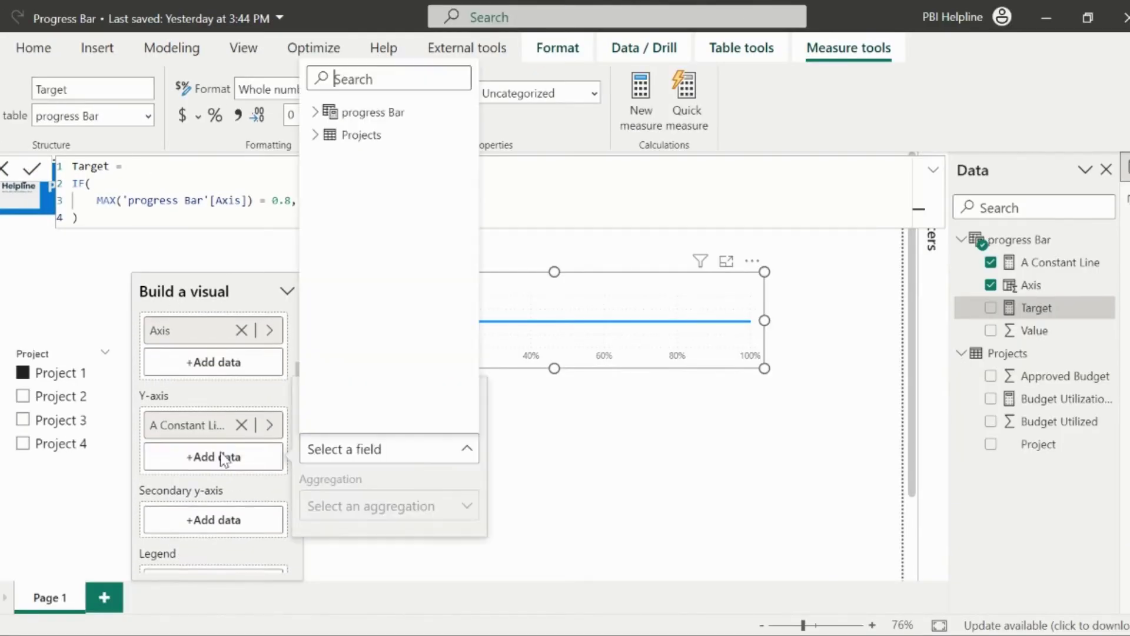
click(325, 112)
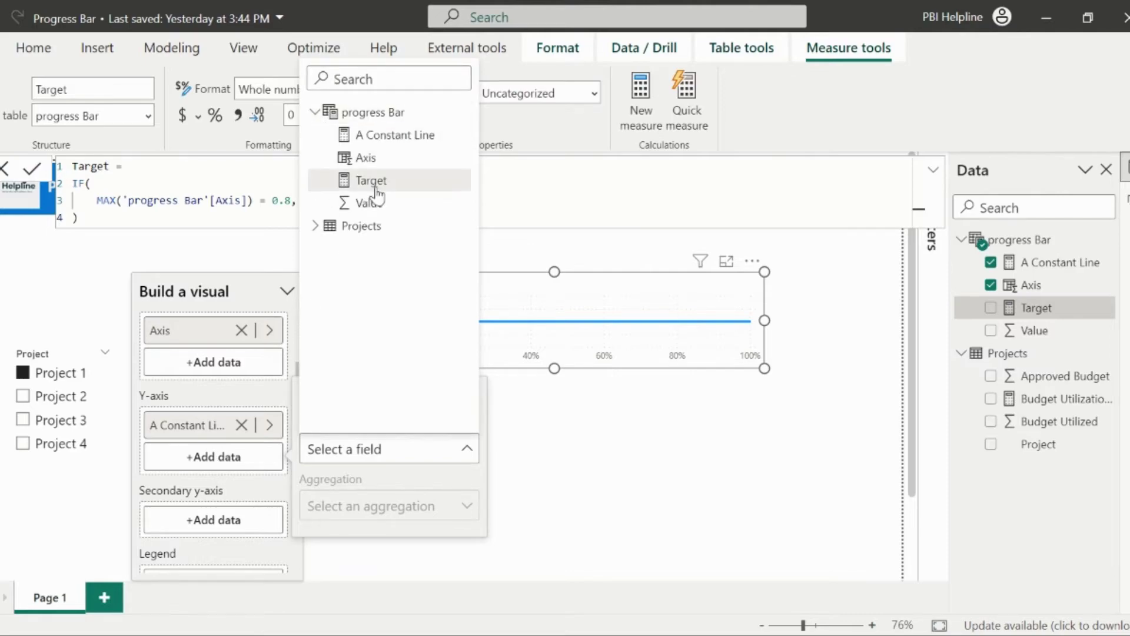
click(375, 182)
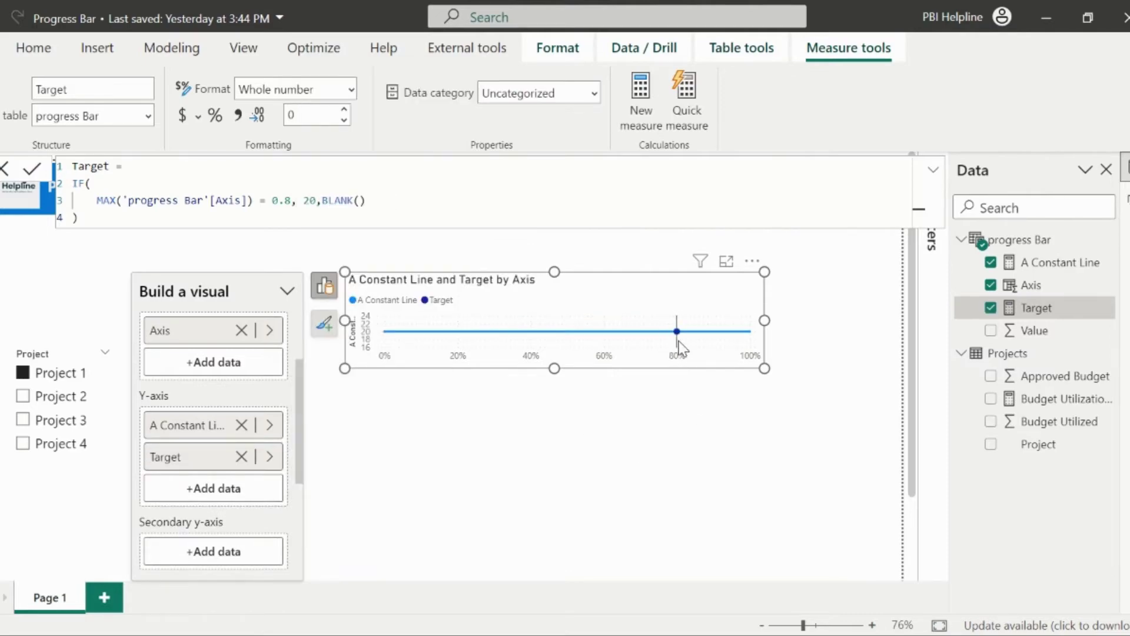
mouse_move(678, 345)
Step: Turn off the chart's tooltips, Y-axis title and Y-axis
click(1110, 208)
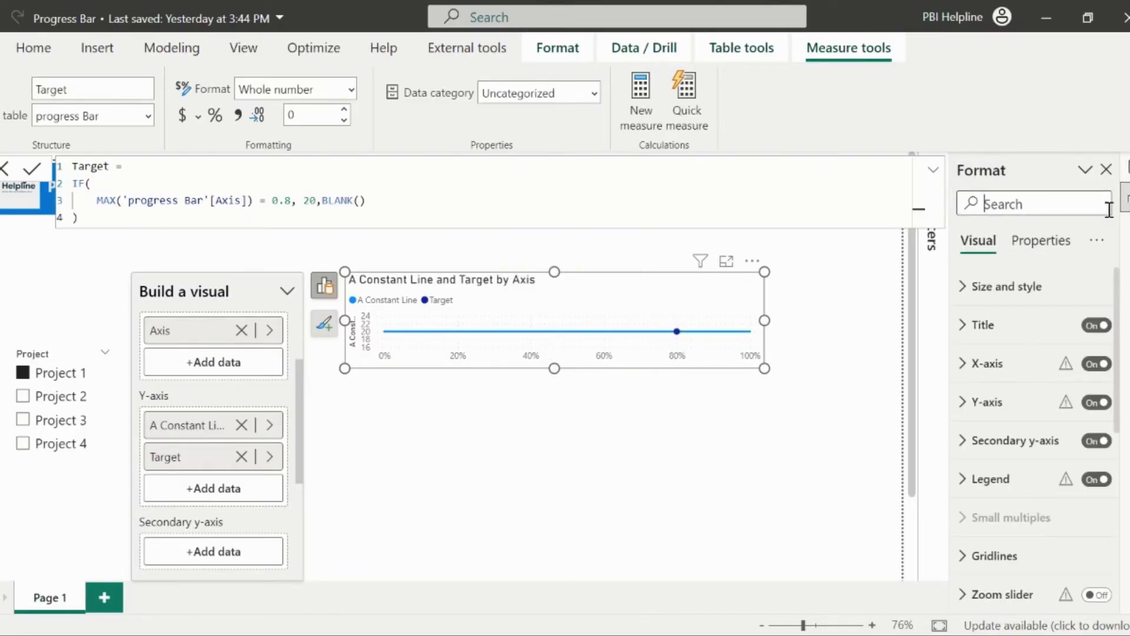
click(1039, 208)
text(tool)
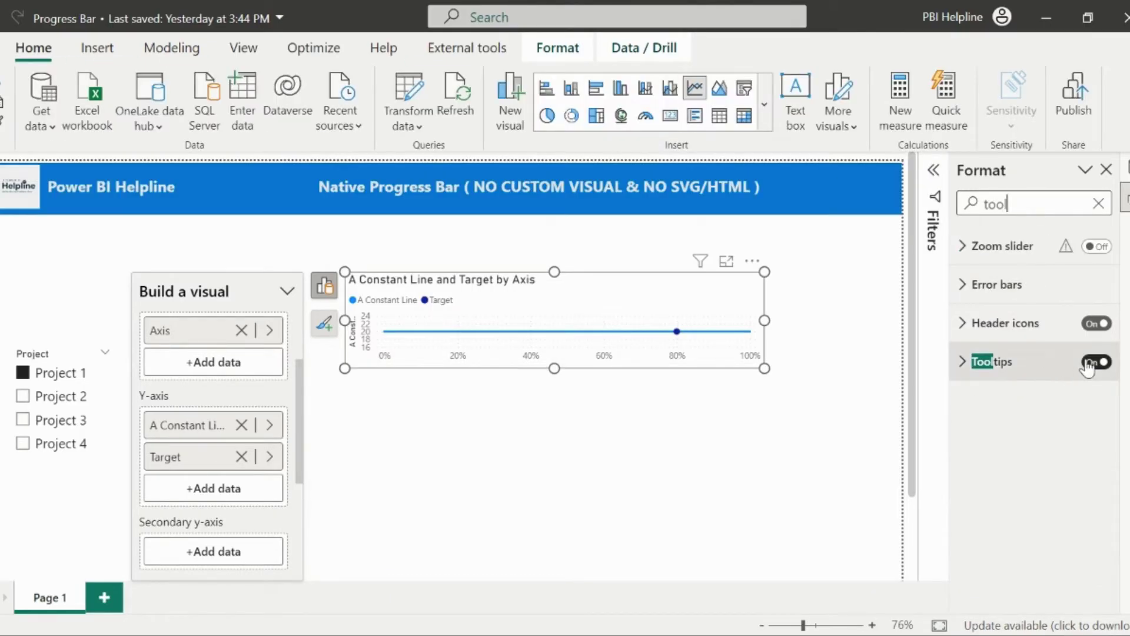
click(1097, 362)
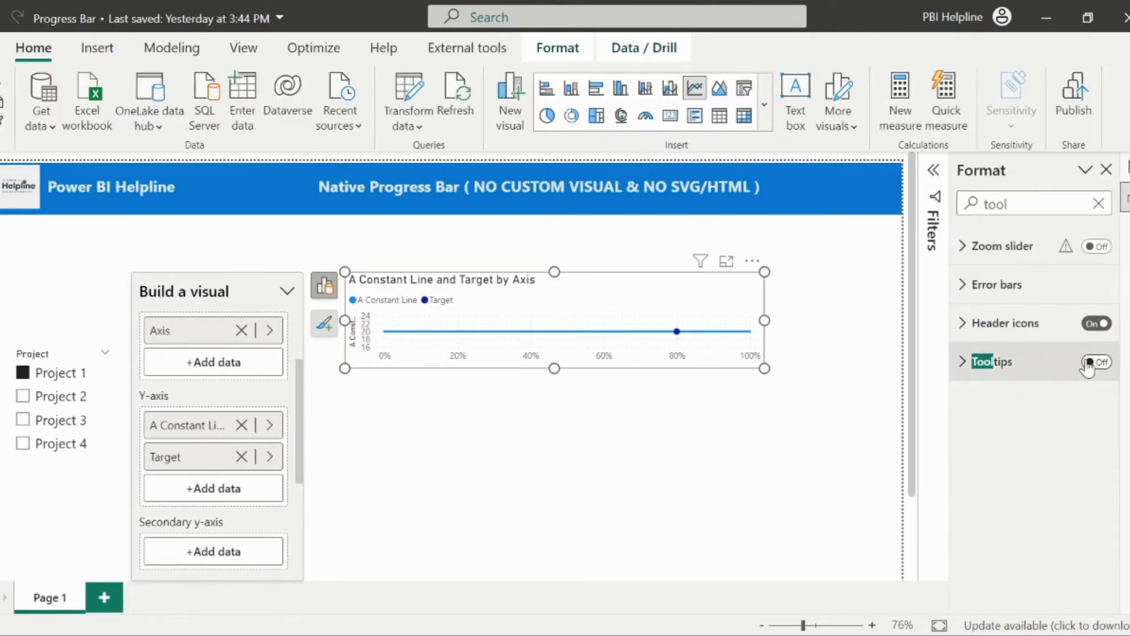
click(1098, 203)
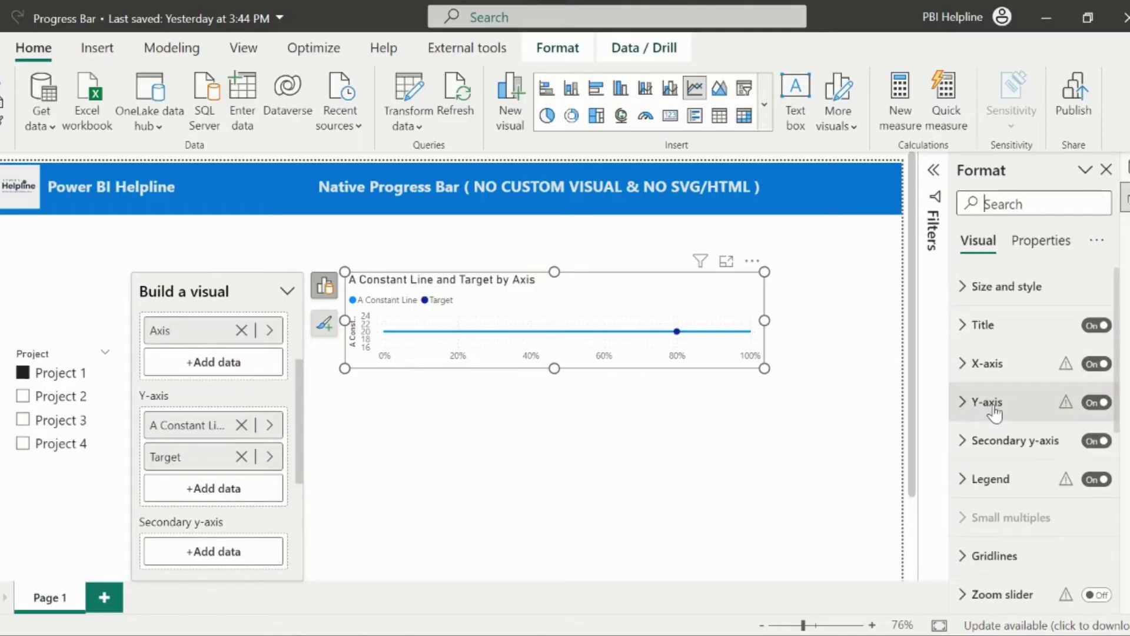
click(995, 413)
scroll(1084, 500, down, 3)
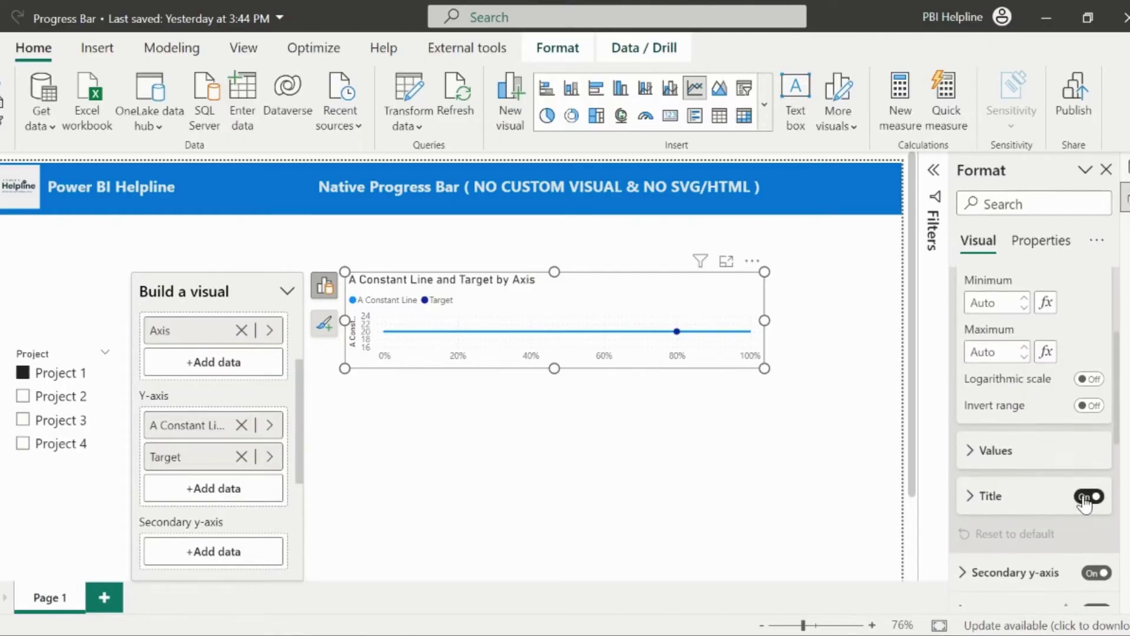
click(1085, 498)
scroll(1084, 501, up, 5)
click(1096, 402)
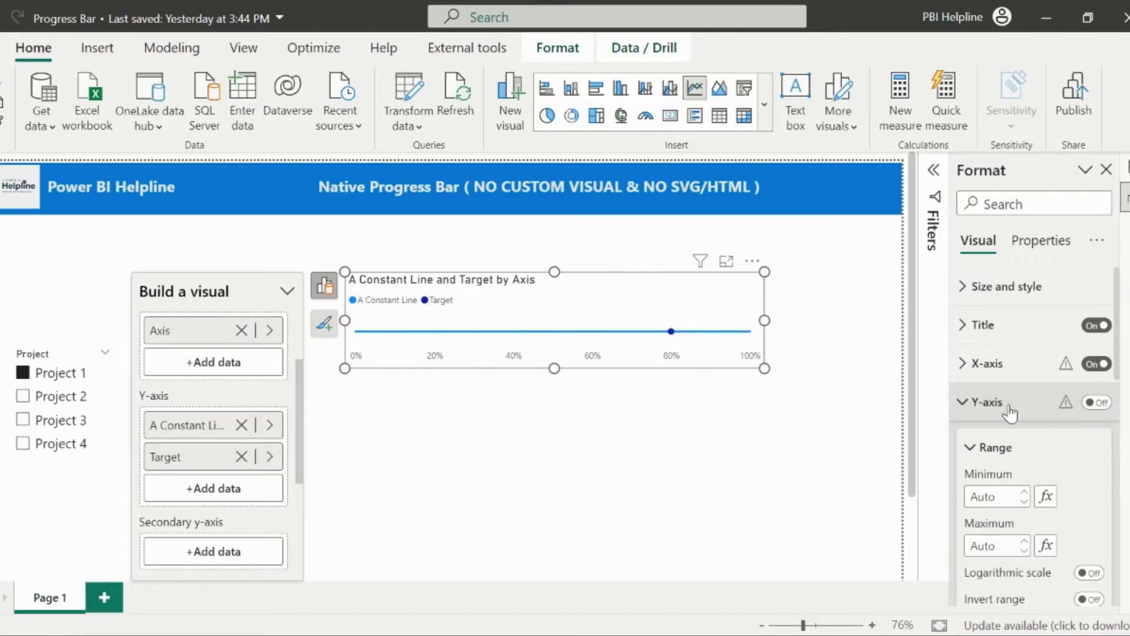
click(991, 409)
Step: Remove the chart's legend, secondary y-axis and title
click(324, 322)
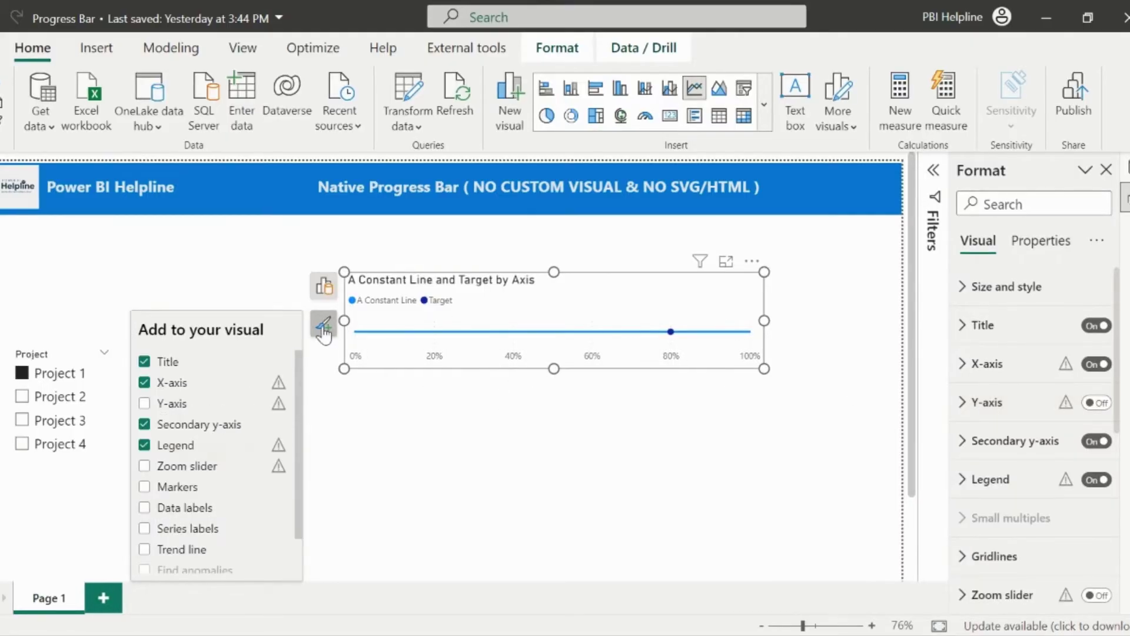
click(179, 446)
click(177, 425)
click(166, 361)
click(577, 409)
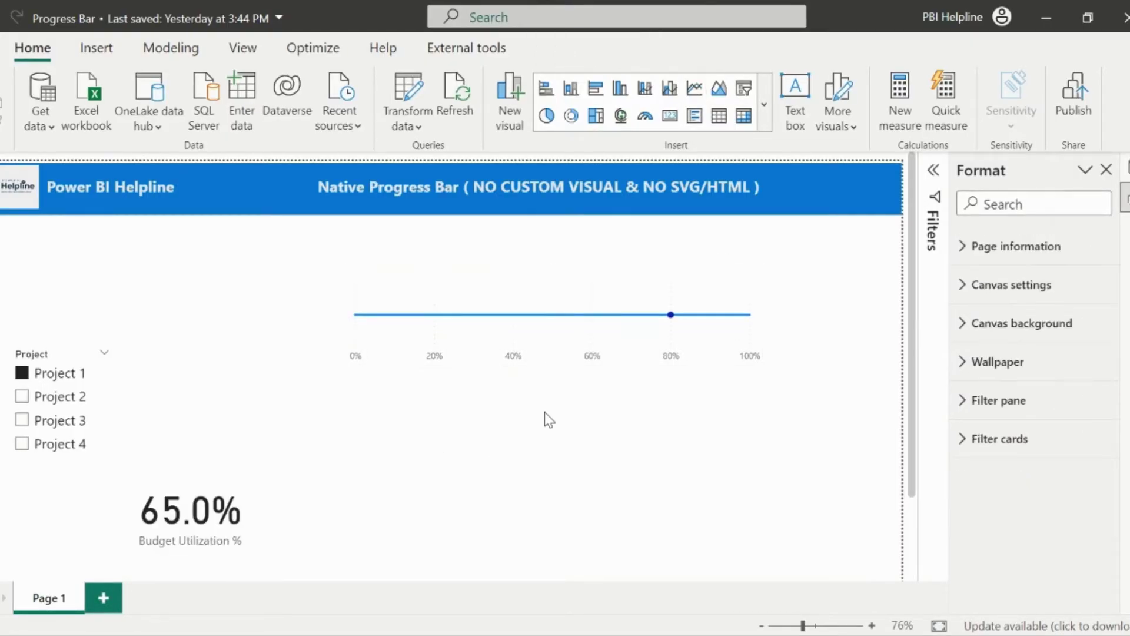
click(1124, 167)
right_click(1013, 239)
Step: Create the measure Budget utilization = IF(MAX('progress Bar'[Axis]) <= [Budget Utilization %], 20, BLANK())
click(929, 275)
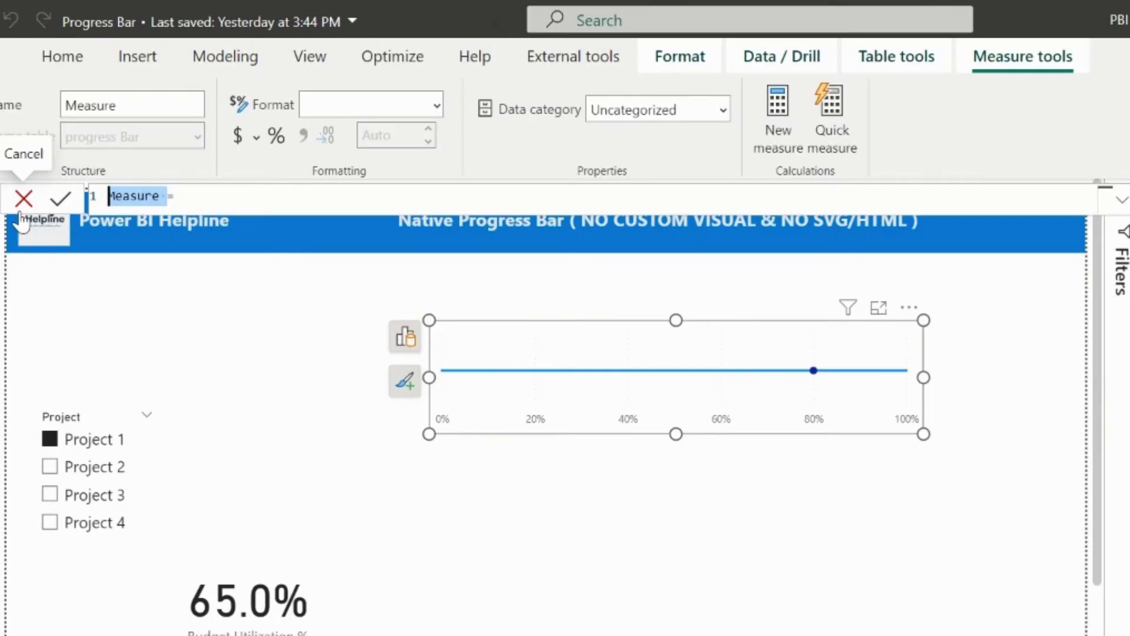
text(Budget utilization =)
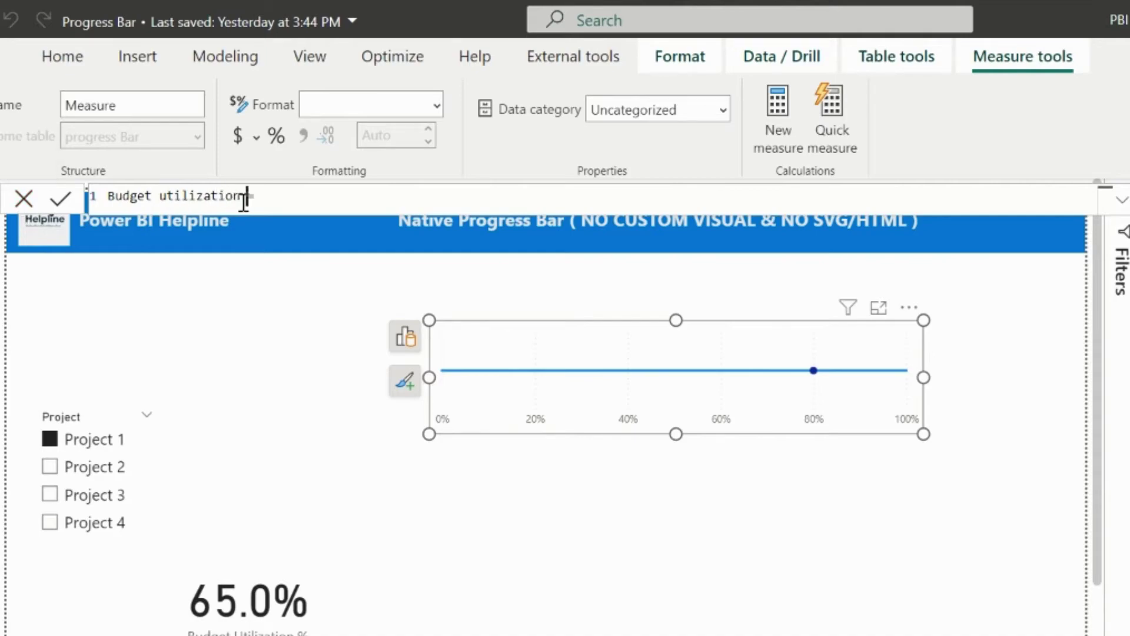
key(shift+Return)
text(IF()
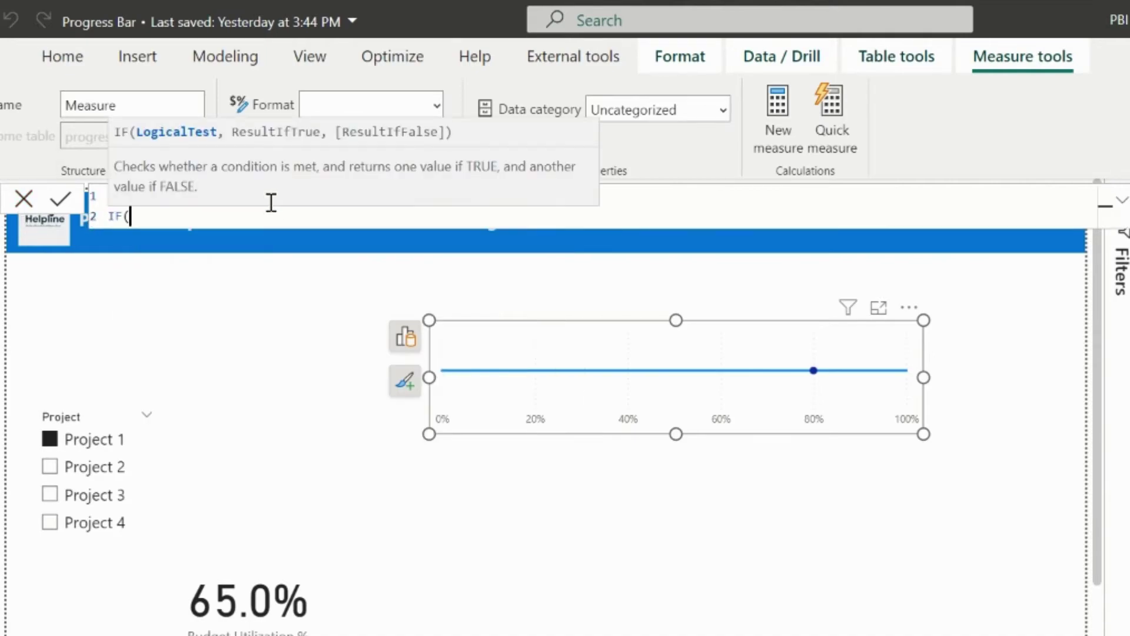
key(shift+Return)
text(ma)
key(Tab)
text(pro)
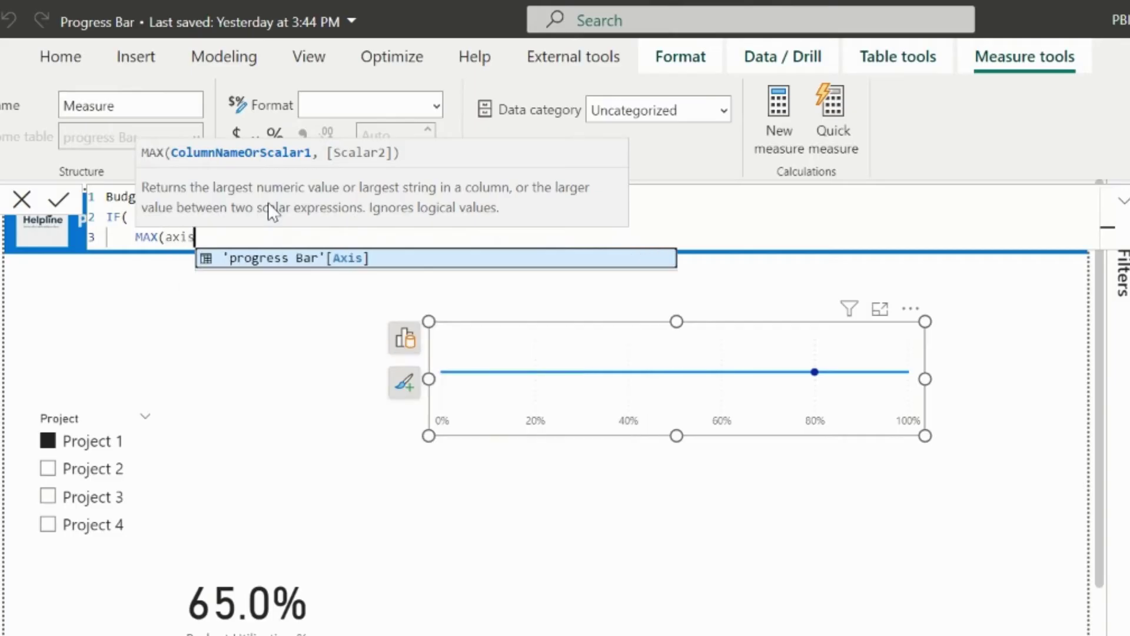
key(Tab)
text() <=)
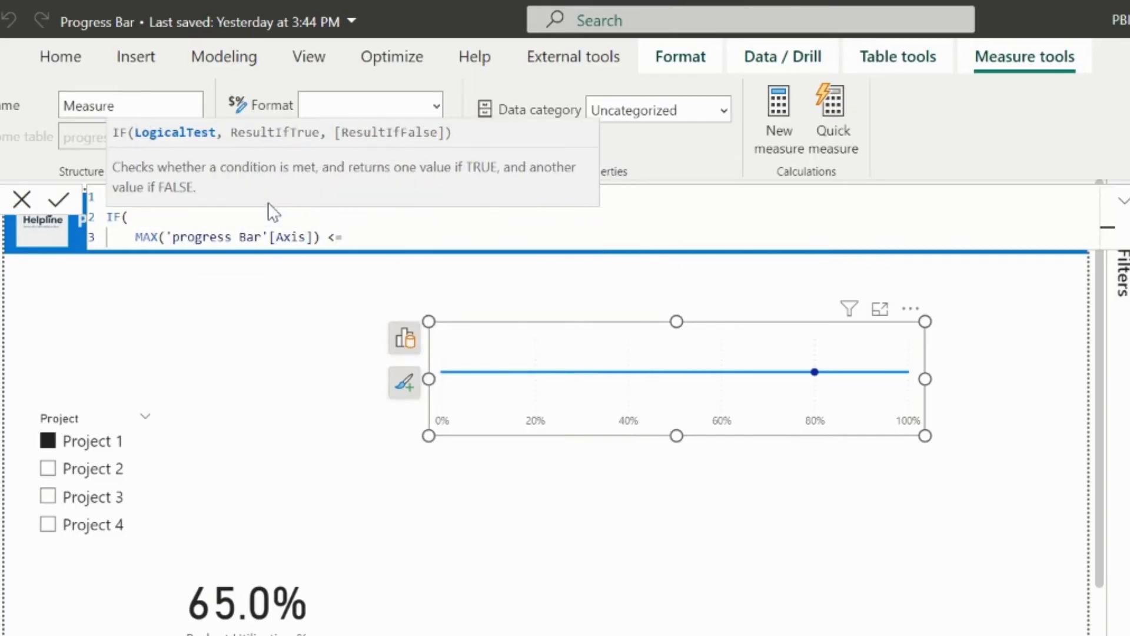
text( [Bud)
key(Tab)
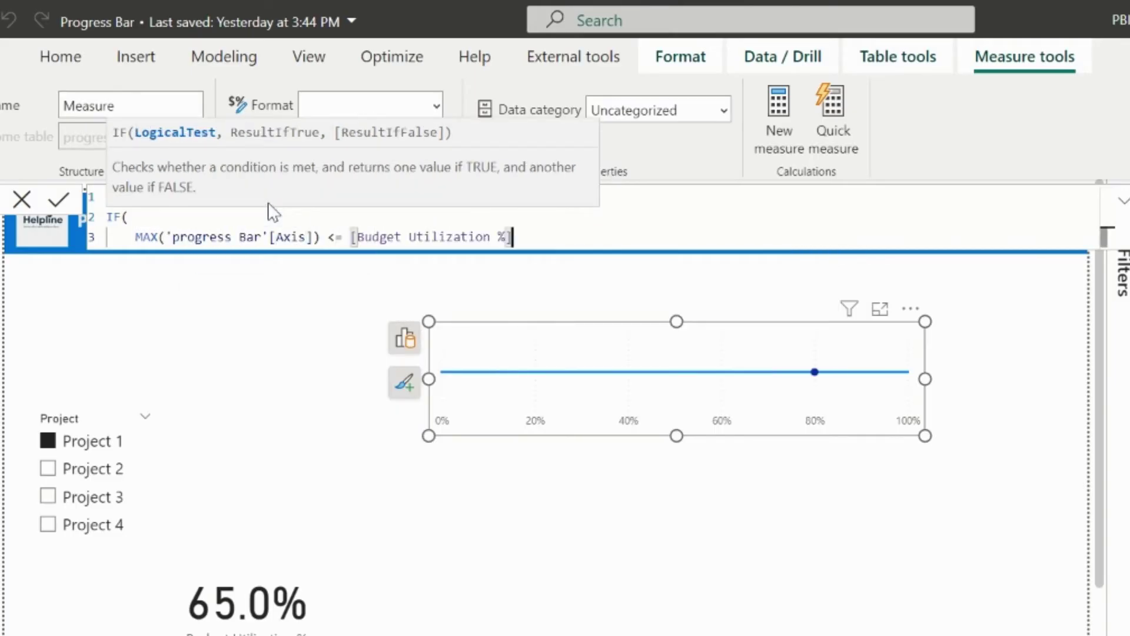
text(, 20,BLANK())
click(270, 203)
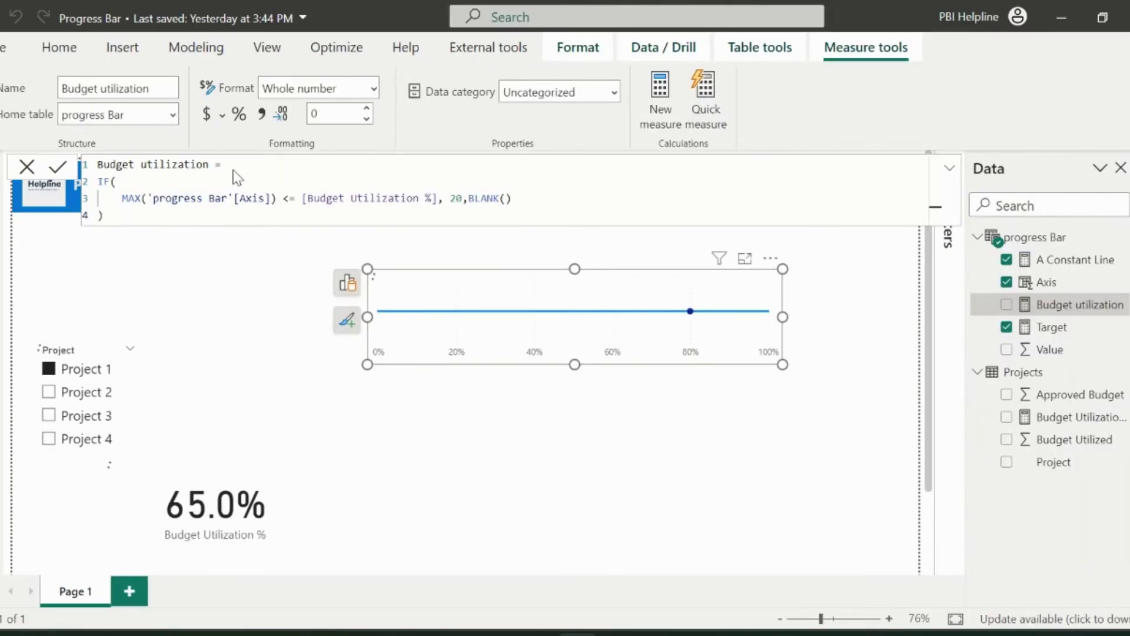
Step: Add Budget utilization to the chart's Y-axis values
click(404, 338)
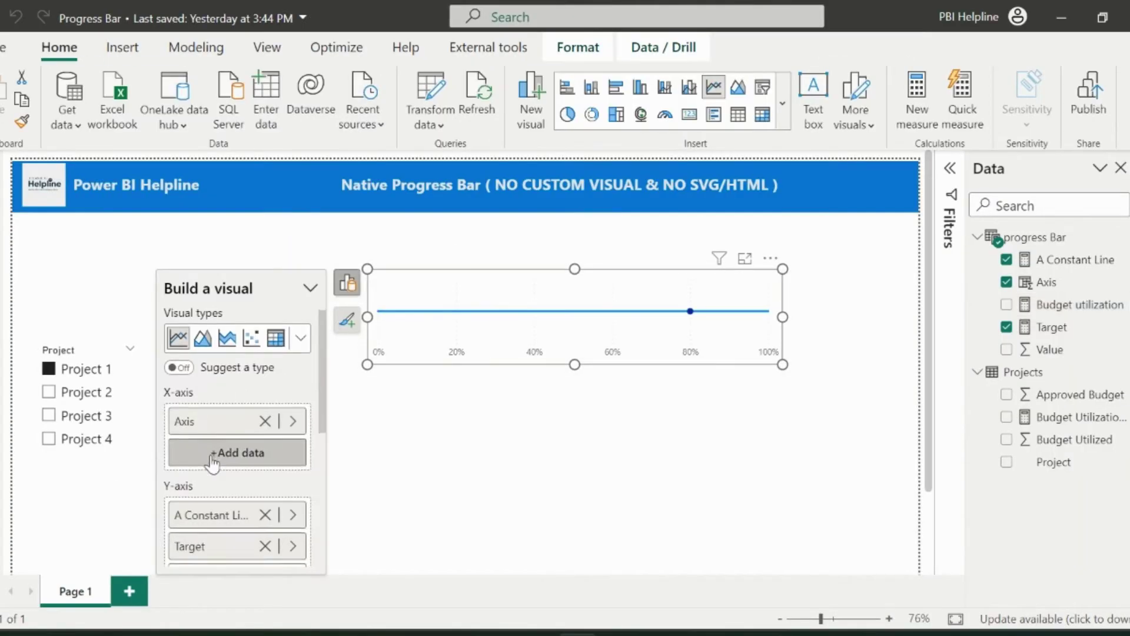
scroll(212, 462, down, 3)
click(221, 446)
click(339, 97)
click(422, 166)
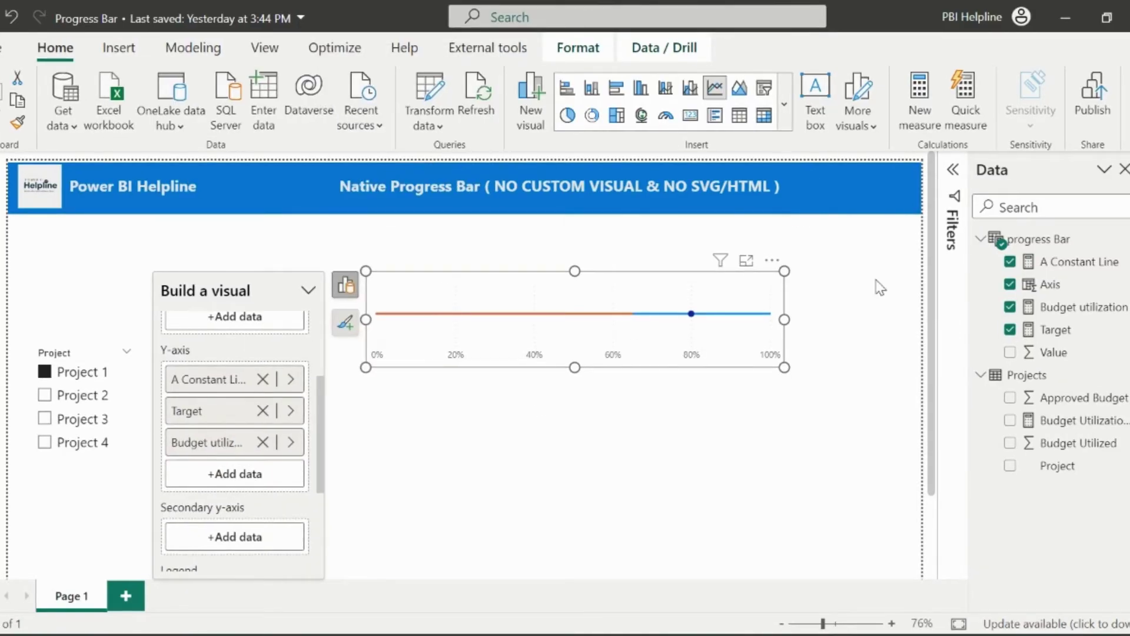
Step: Create a Data Point measure from the Budget utilization formula, changing <= to =
click(1056, 310)
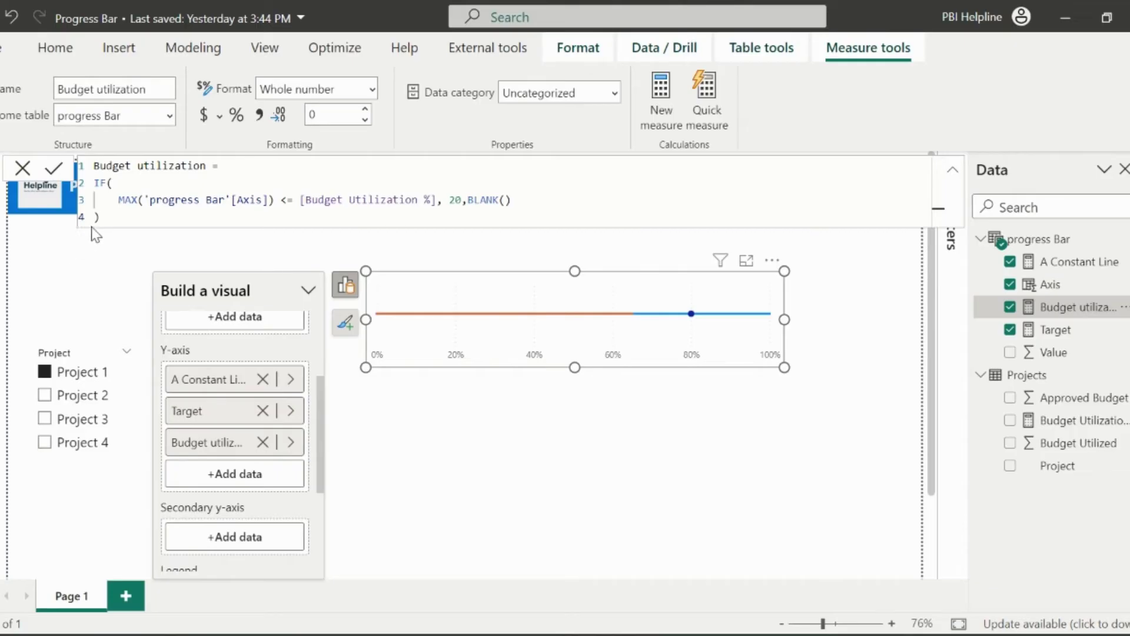
drag(95, 224, 93, 197)
key(ctrl+c)
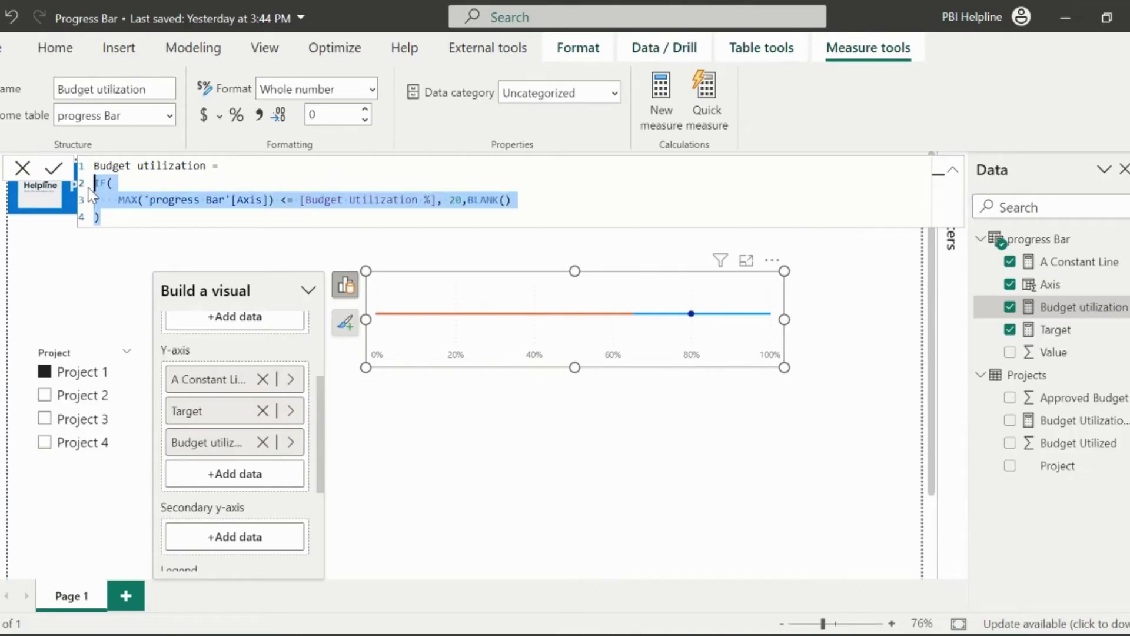
right_click(1006, 250)
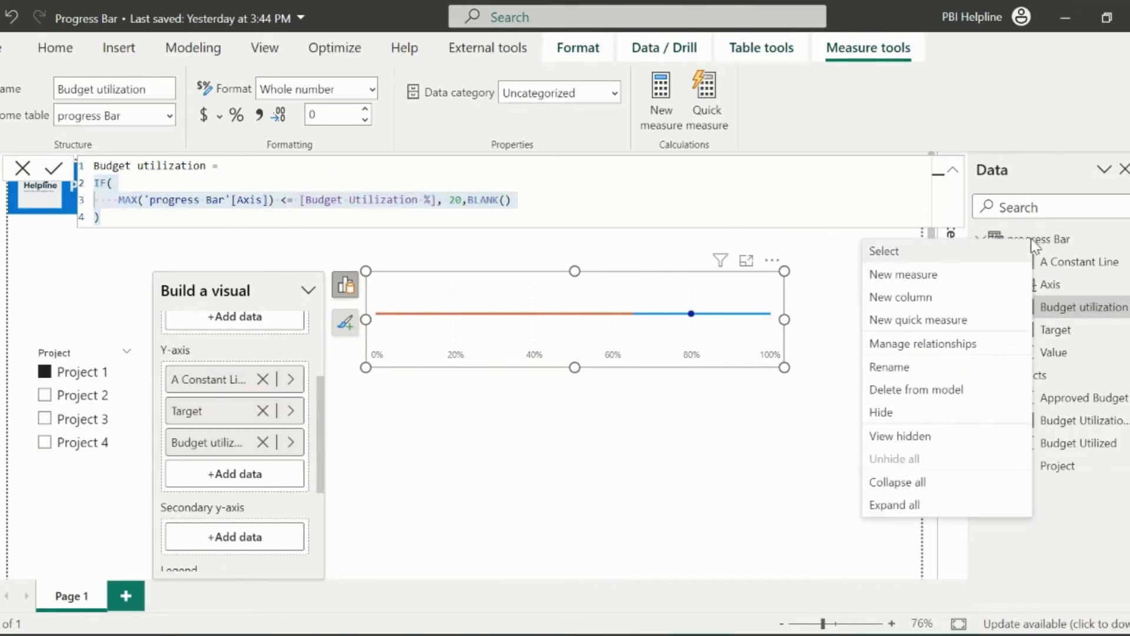
click(375, 234)
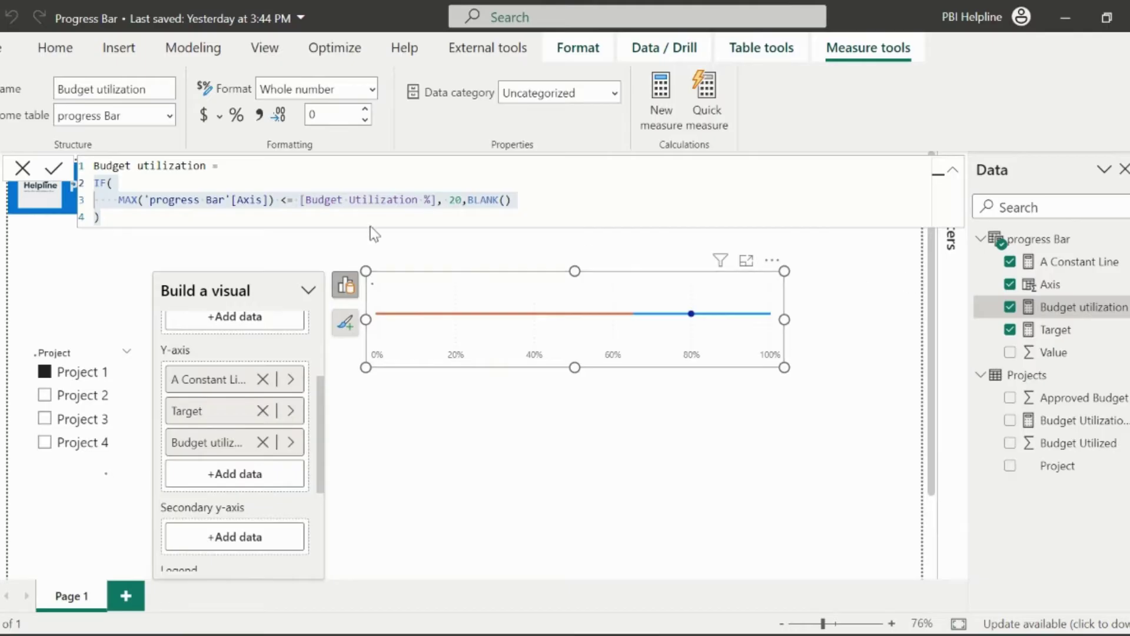
double_click(156, 167)
key(BackSpace)
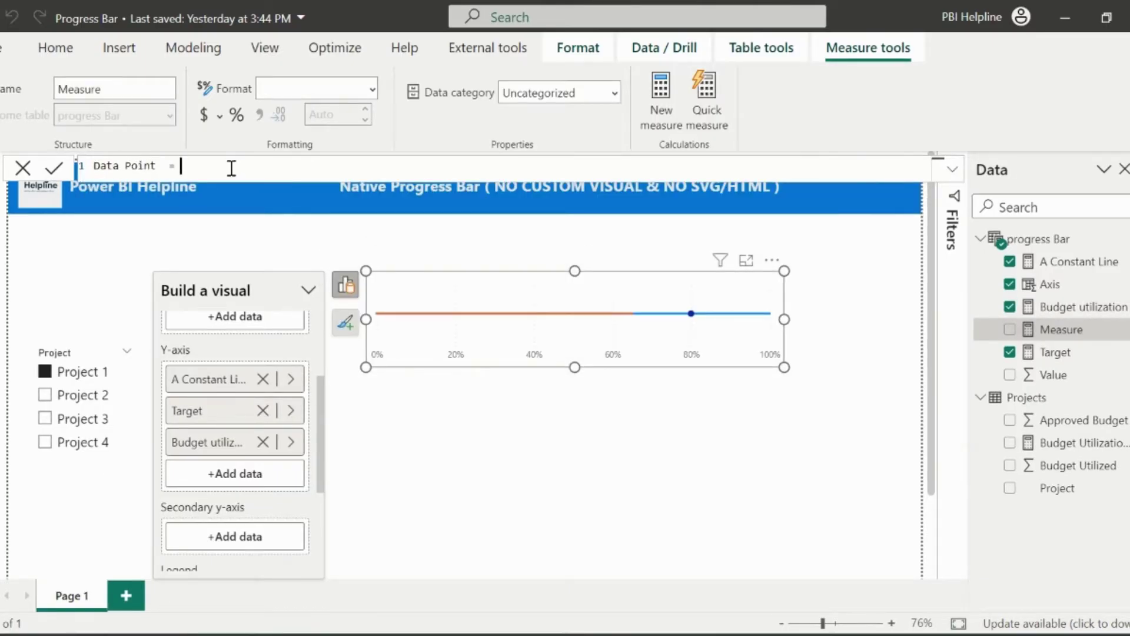
key(ctrl+v)
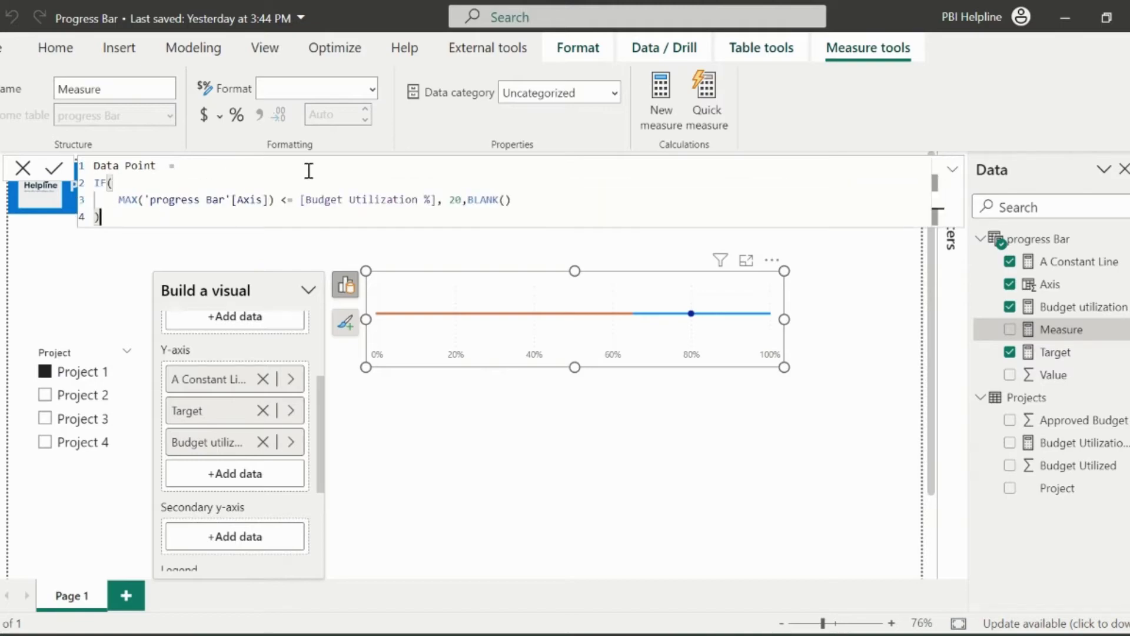
click(288, 199)
key(BackSpace)
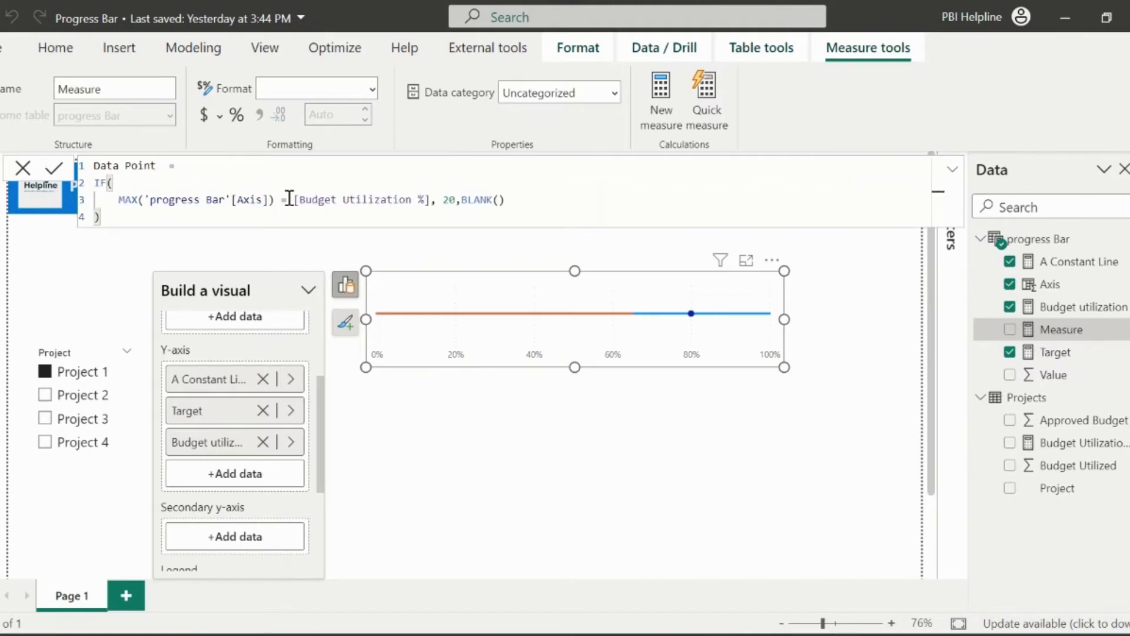
key(Return)
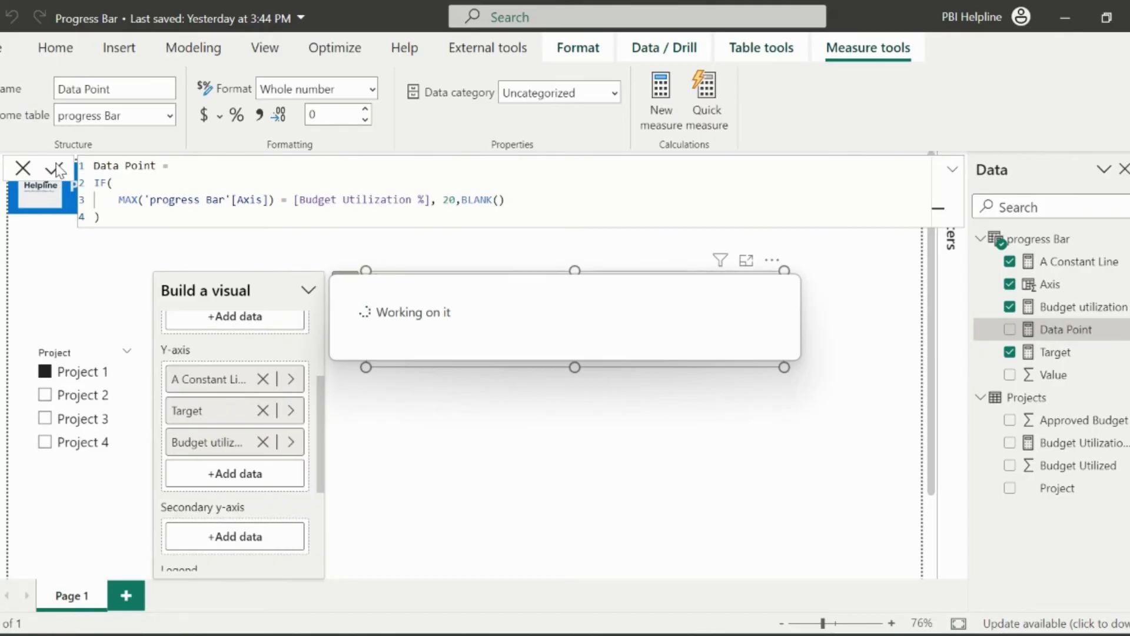
Step: Add Data Point to the chart's Y-axis
click(249, 480)
click(386, 127)
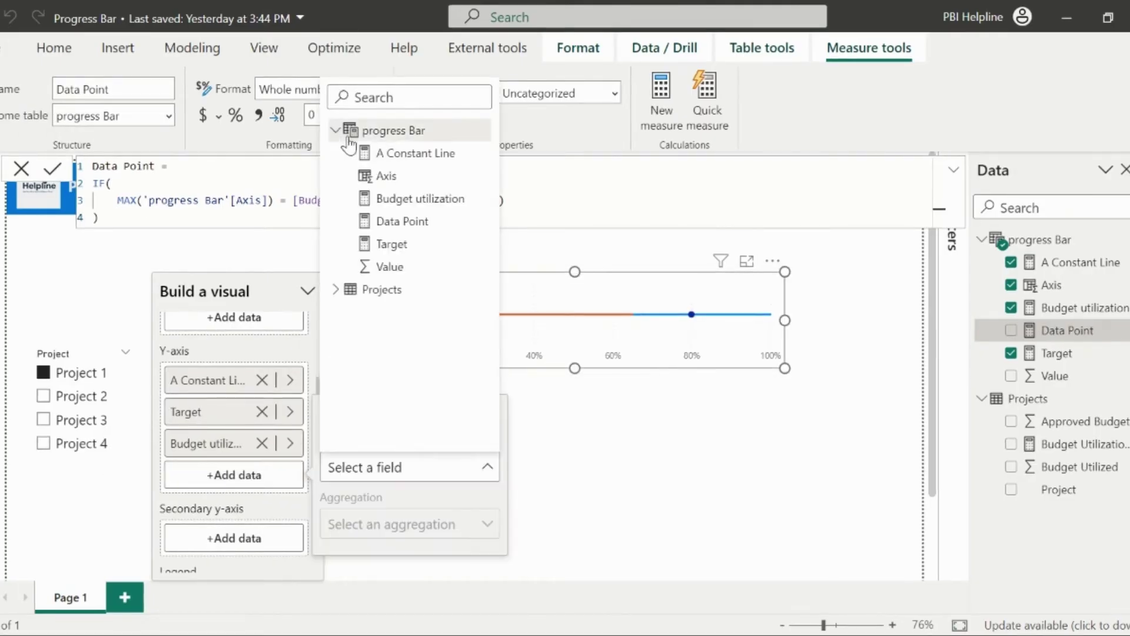
click(404, 220)
click(544, 462)
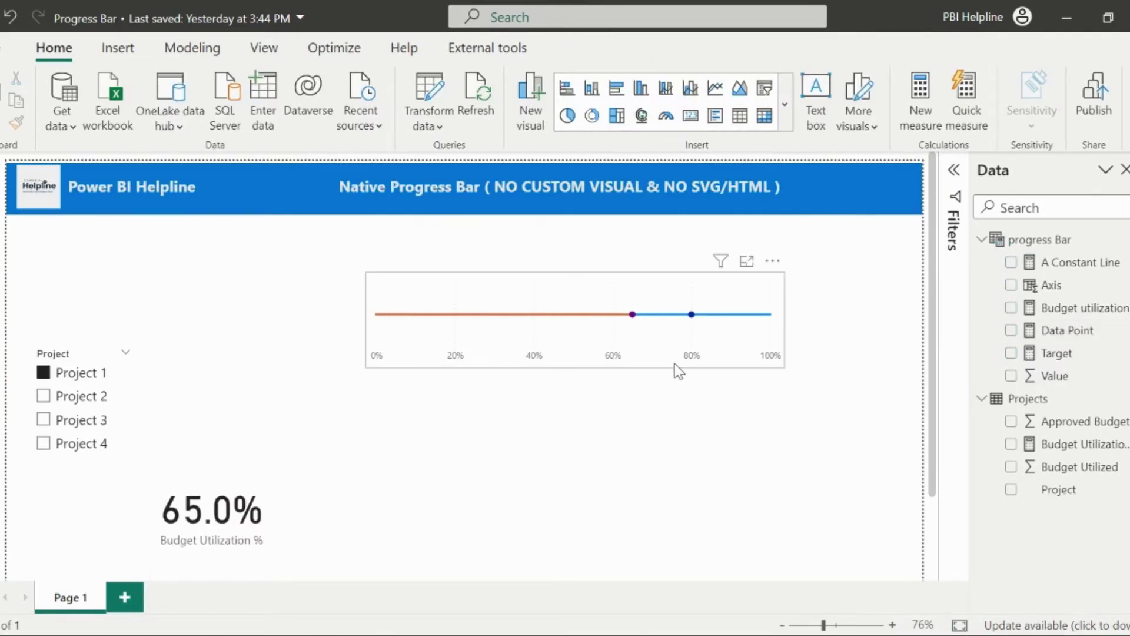
Step: Test the chart by filtering to Project 2, Project 3, then back to Project 1
click(90, 401)
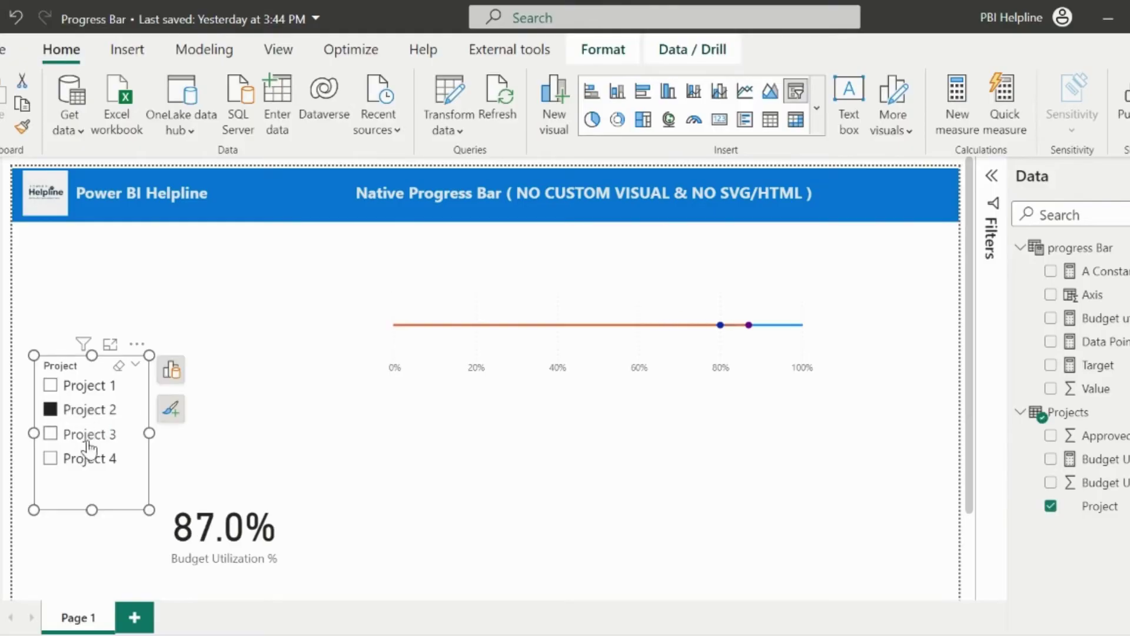
click(93, 431)
click(85, 386)
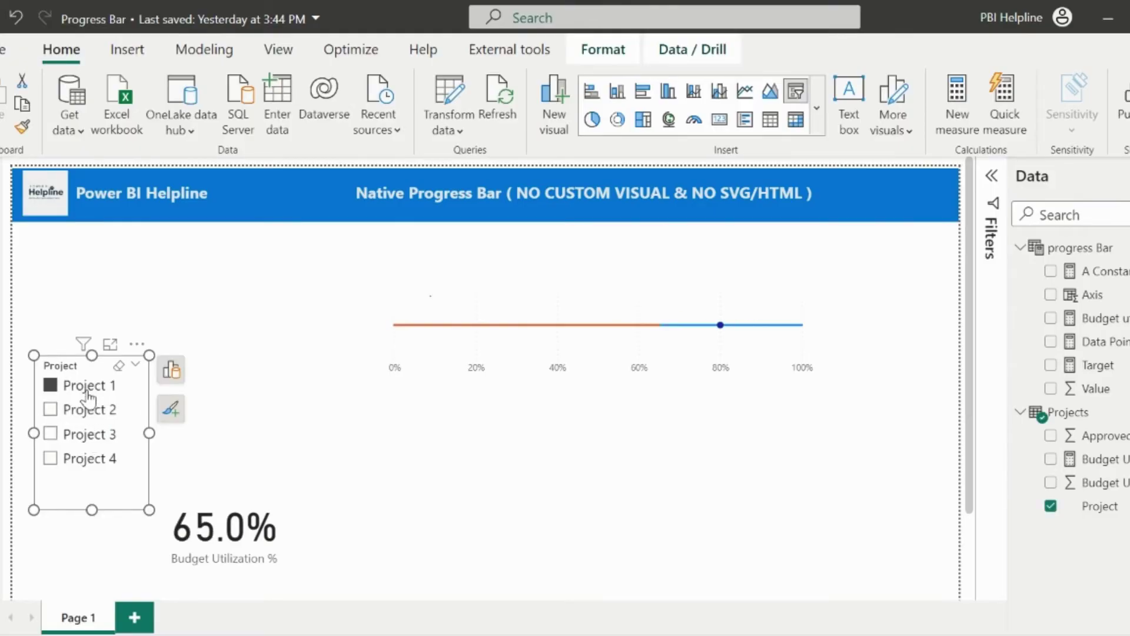
click(529, 379)
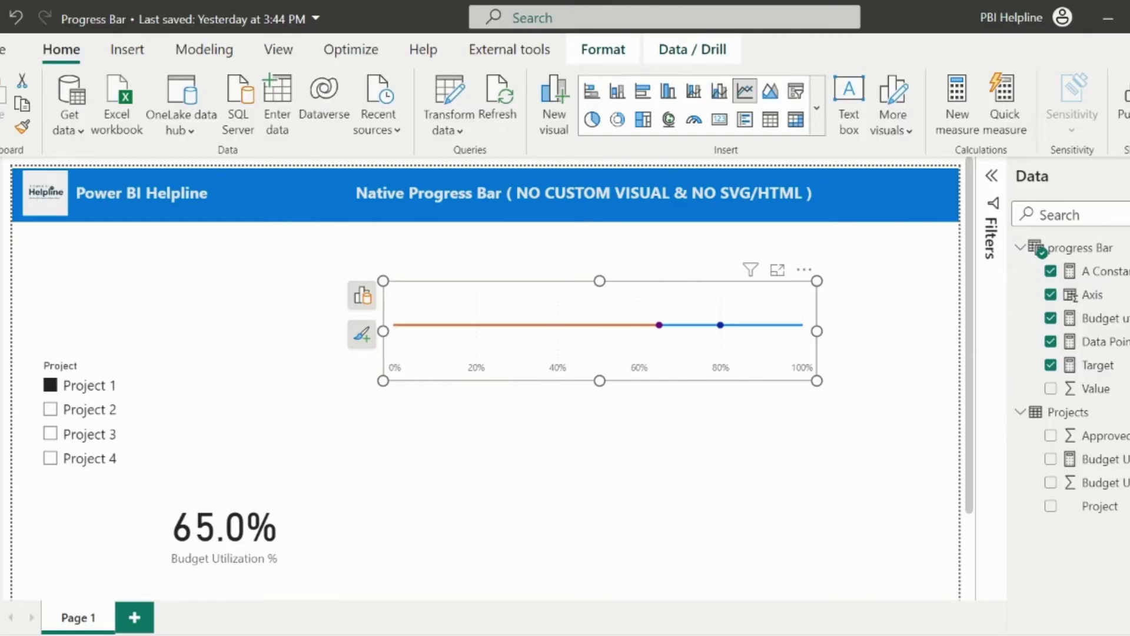
Step: Color A Constant Line grey, Target red, Budget utilization navy and Data Point orange
click(362, 334)
scroll(1060, 353, down, 3)
click(1059, 365)
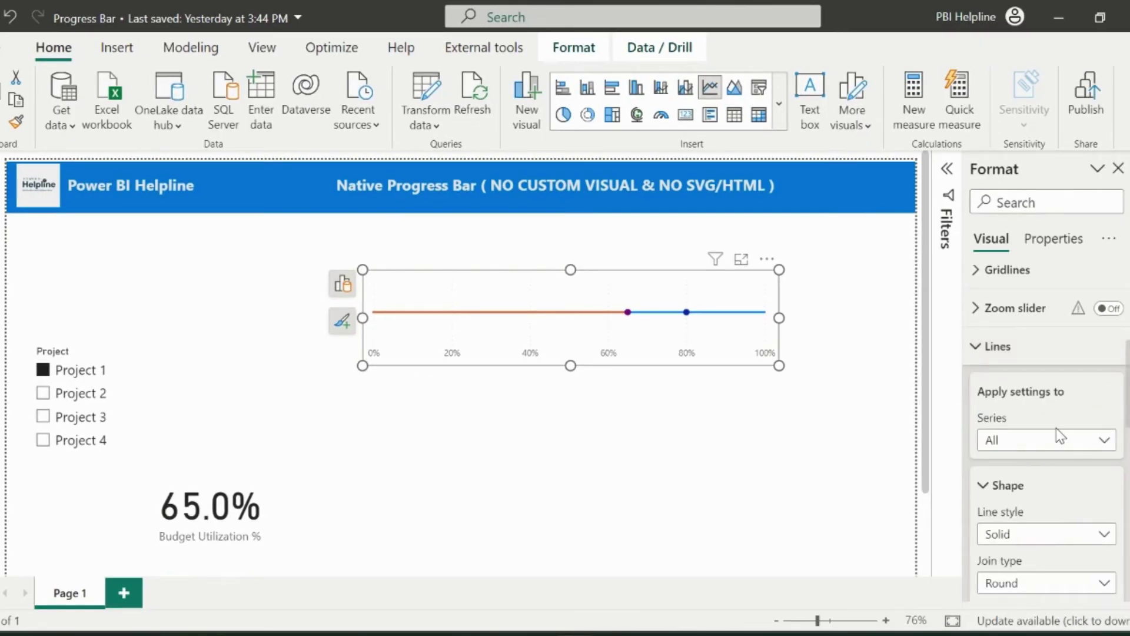
scroll(1059, 436, down, 4)
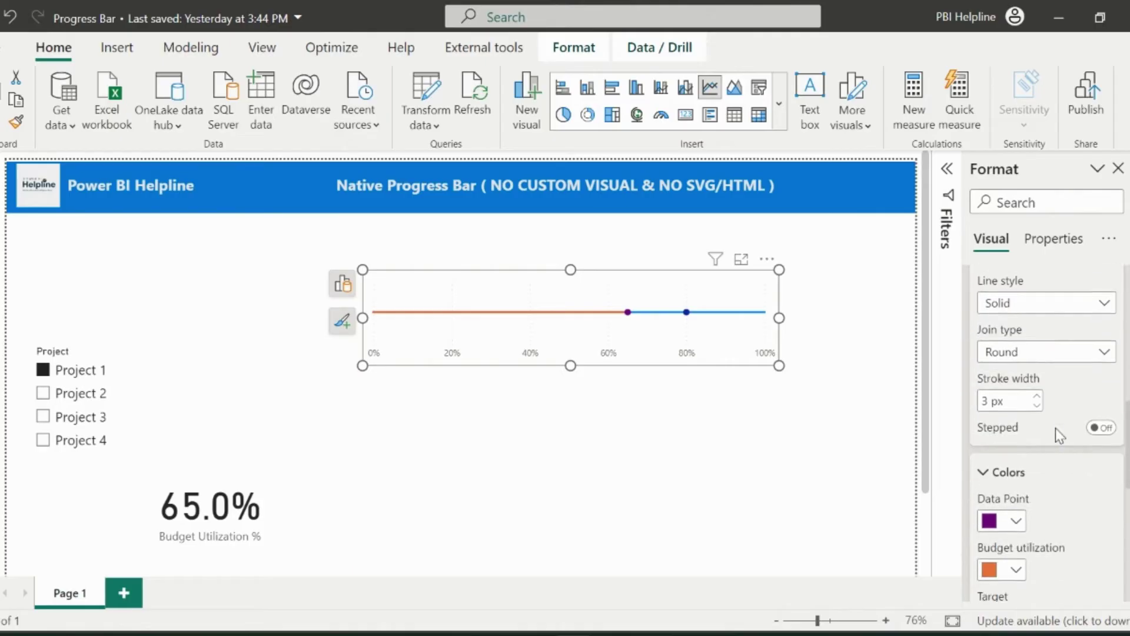
scroll(1056, 441, down, 3)
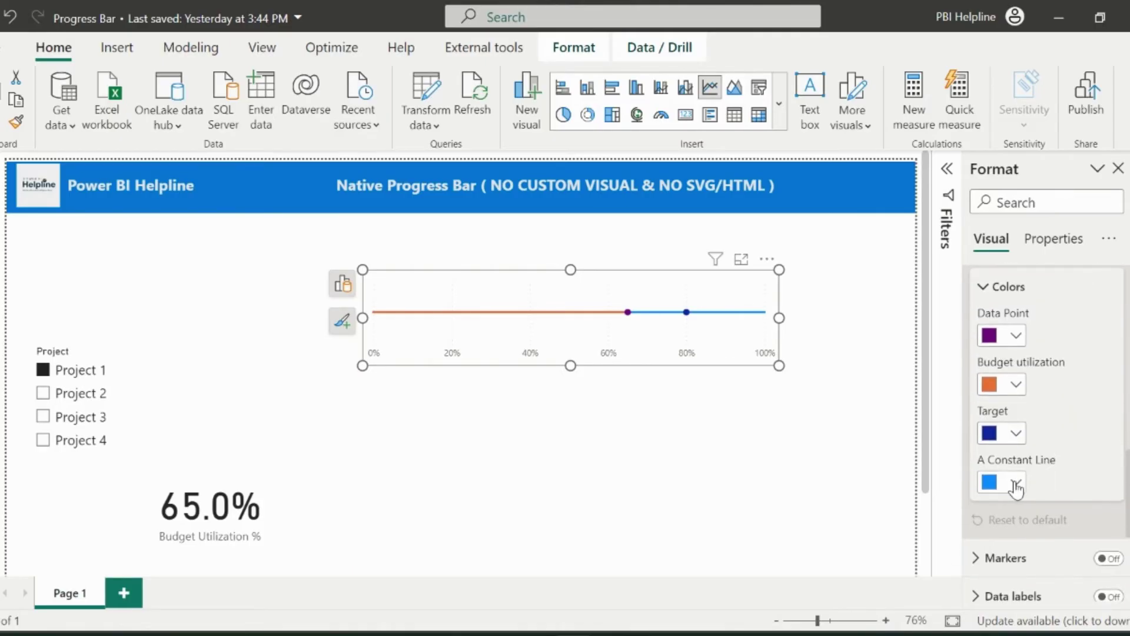
click(1017, 483)
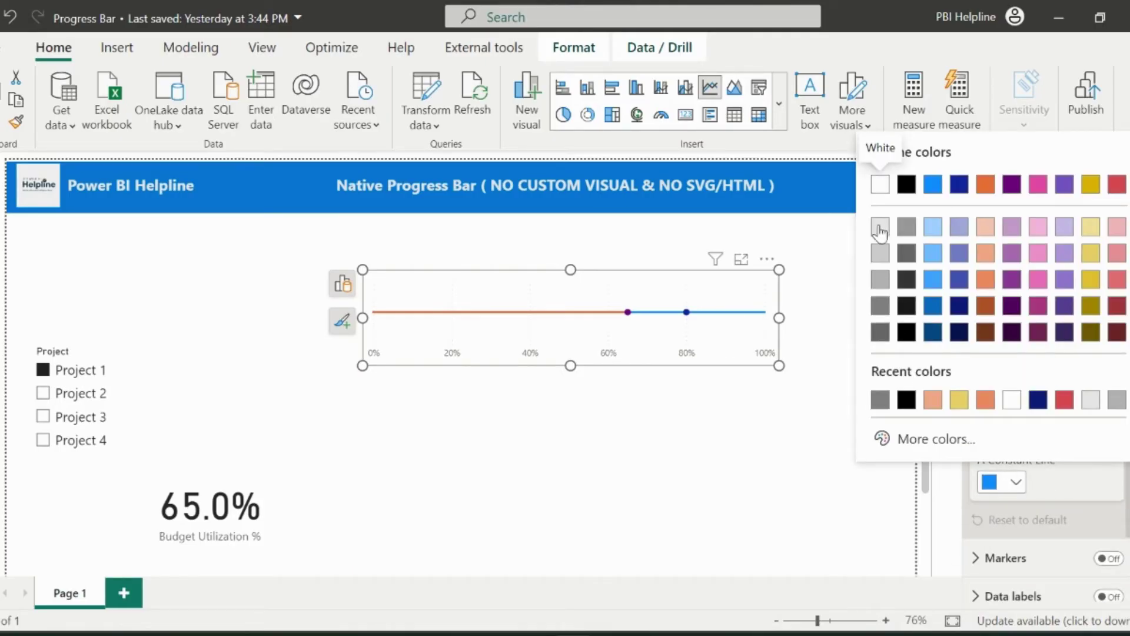
click(881, 228)
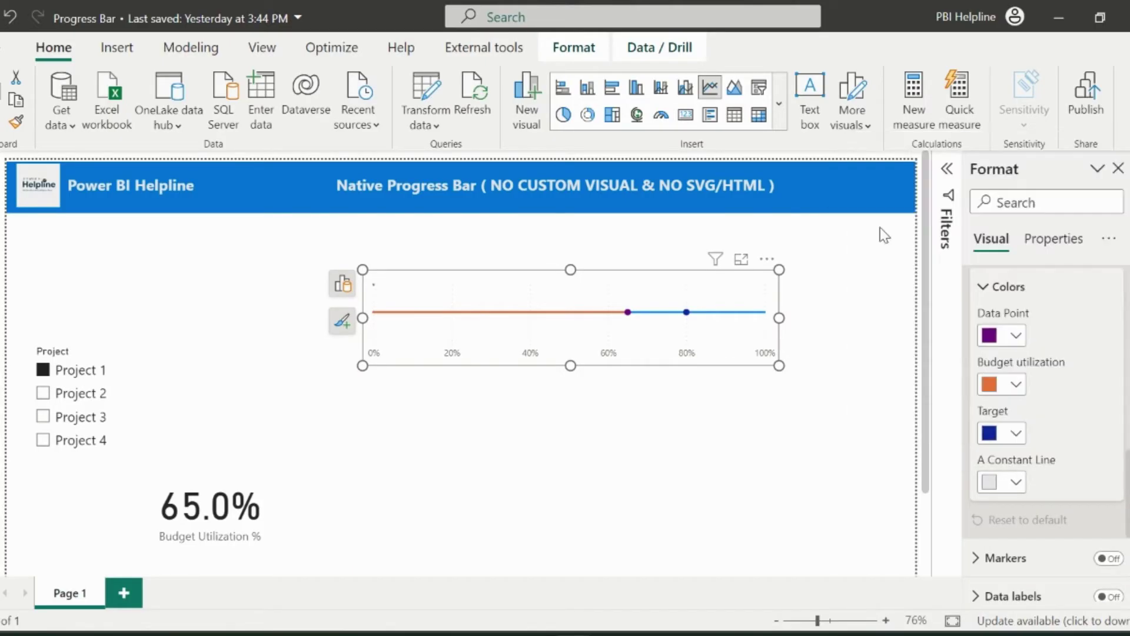
click(1016, 433)
click(1089, 350)
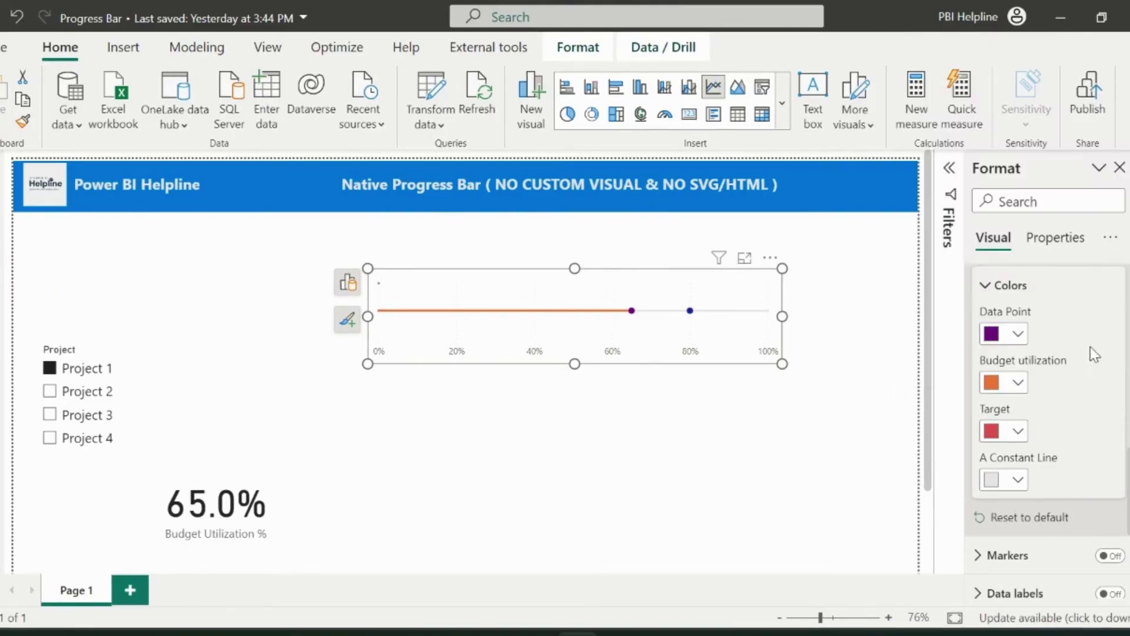
click(1016, 383)
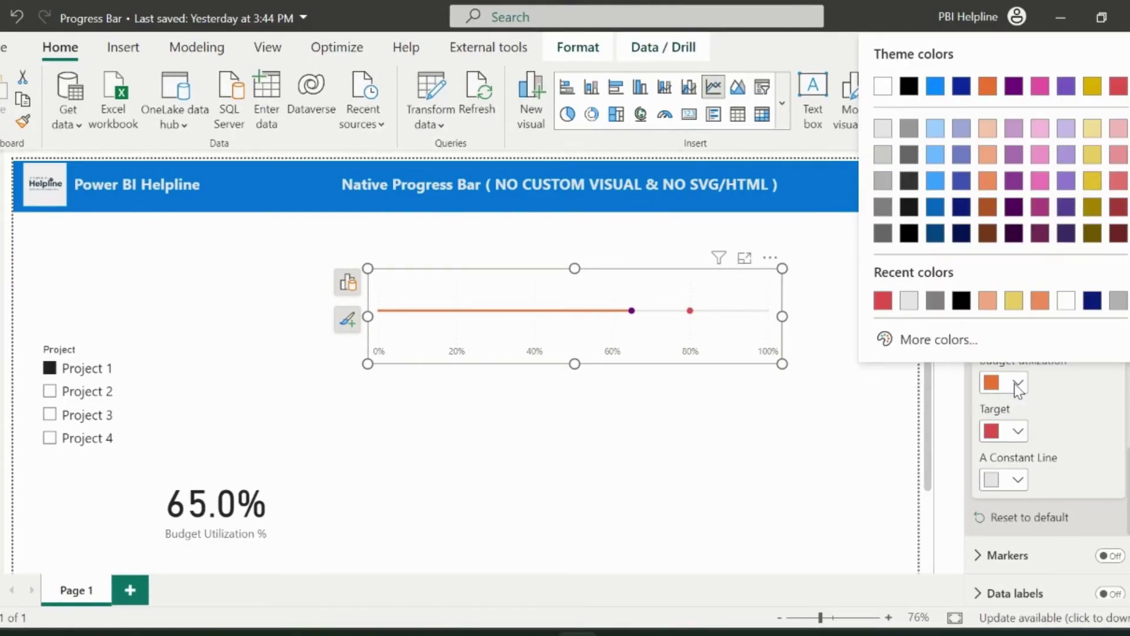
click(963, 210)
click(1018, 333)
click(1067, 271)
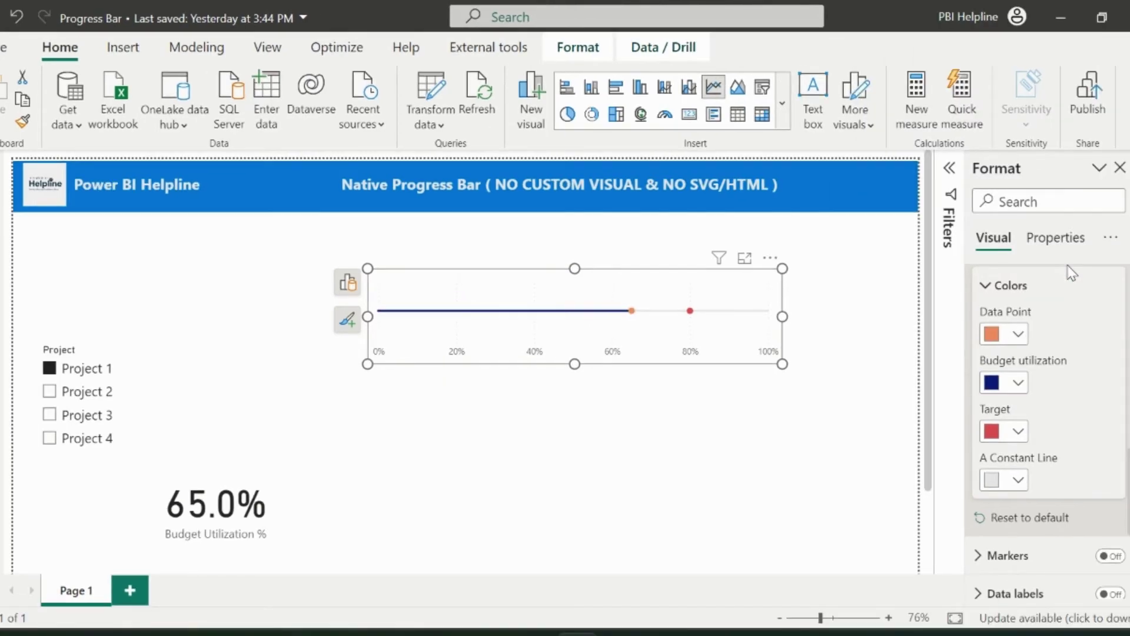
Step: Reduce the line stroke width to 0 px
scroll(1051, 336, up, 3)
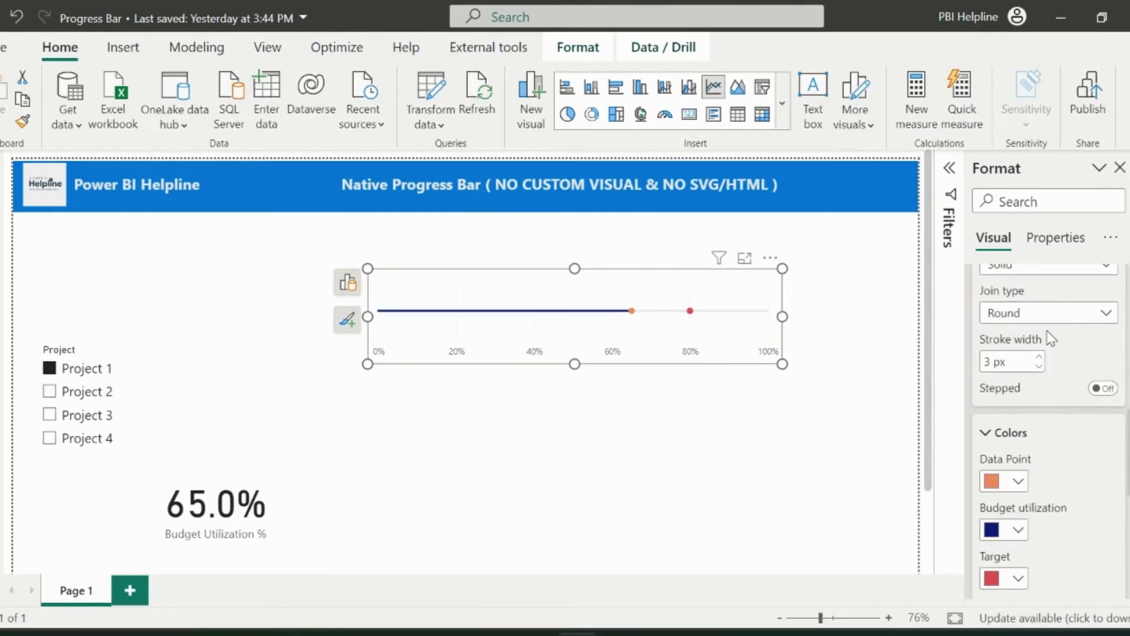
click(1038, 369)
click(1038, 369)
click(1039, 369)
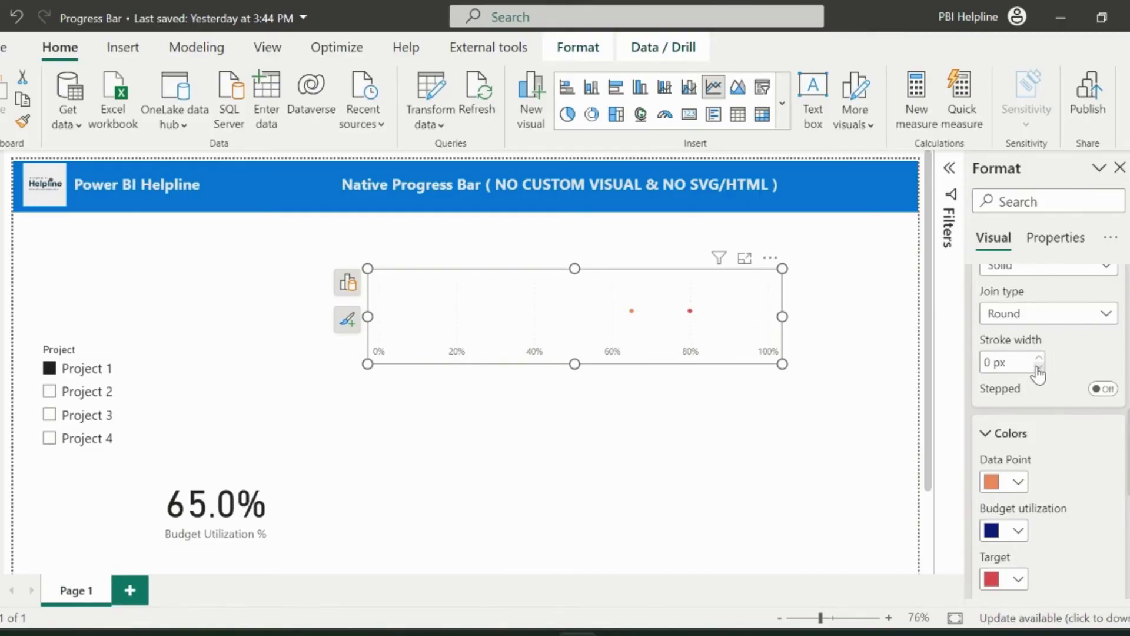
scroll(1038, 374, up, 5)
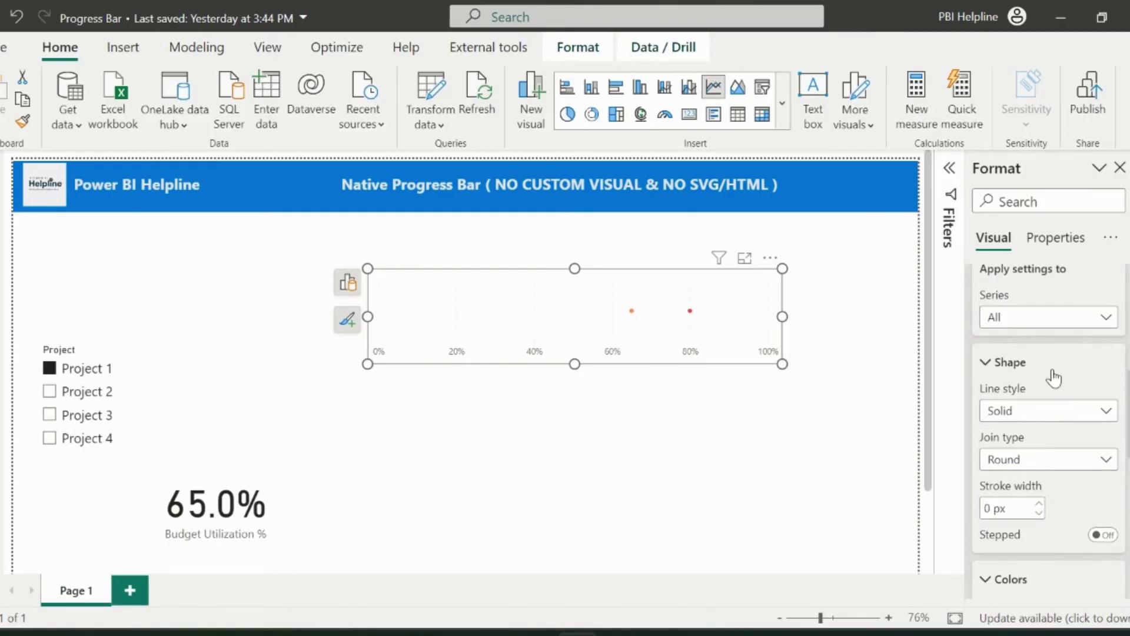
Step: Turn on error bars for A Constant Line with type By percentage
click(1013, 351)
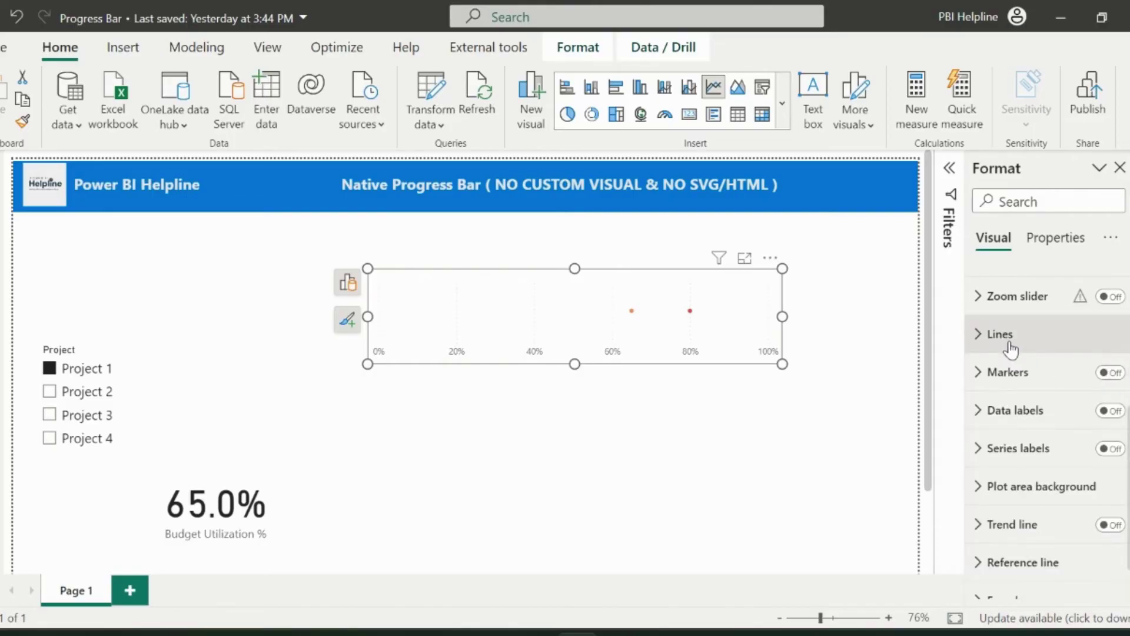
scroll(1011, 350, down, 3)
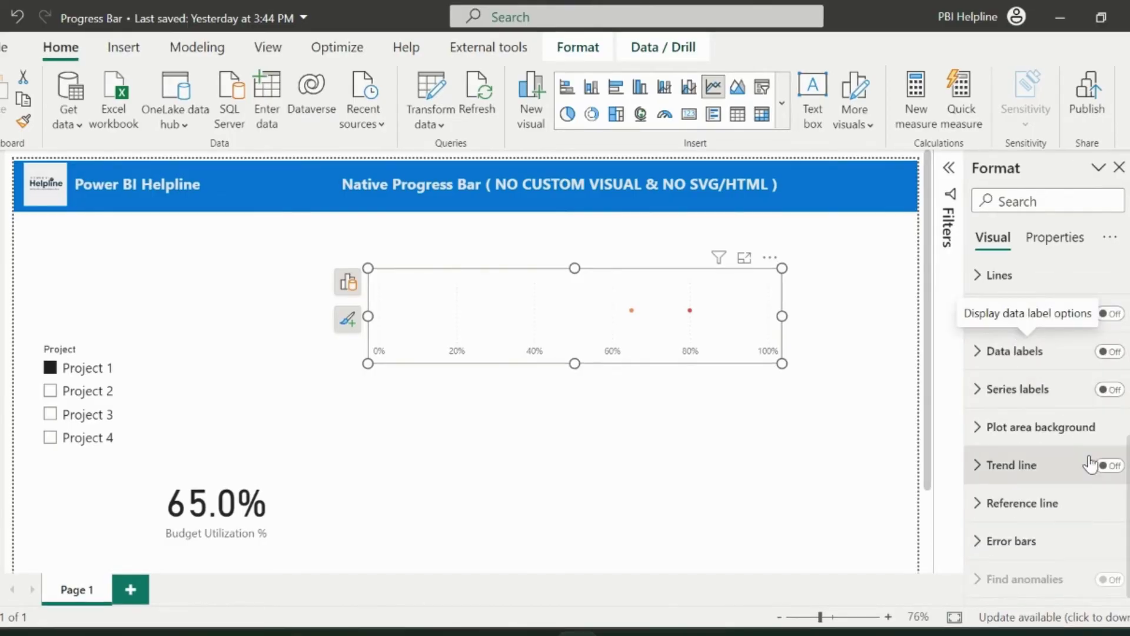
click(1022, 539)
scroll(1018, 589, down, 3)
scroll(1017, 540, down, 2)
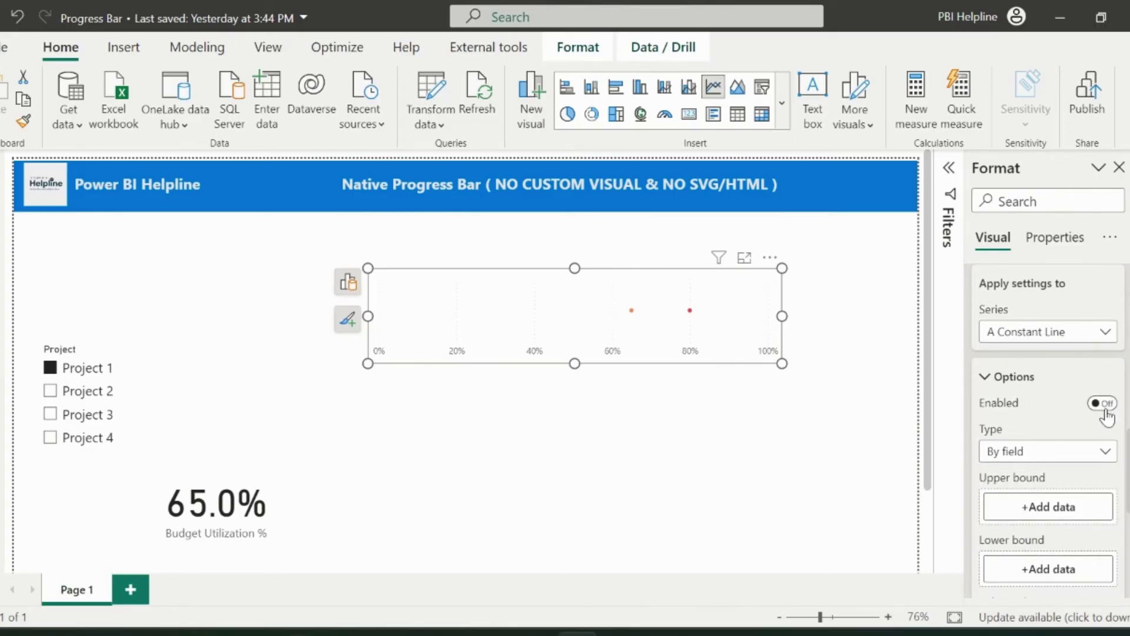
click(1102, 403)
scroll(1053, 412, down, 1)
click(1041, 382)
click(1015, 423)
Step: Style the error bars light grey with width 10, no marker shape and a light grey border
scroll(1016, 429, down, 2)
scroll(1017, 433, down, 1)
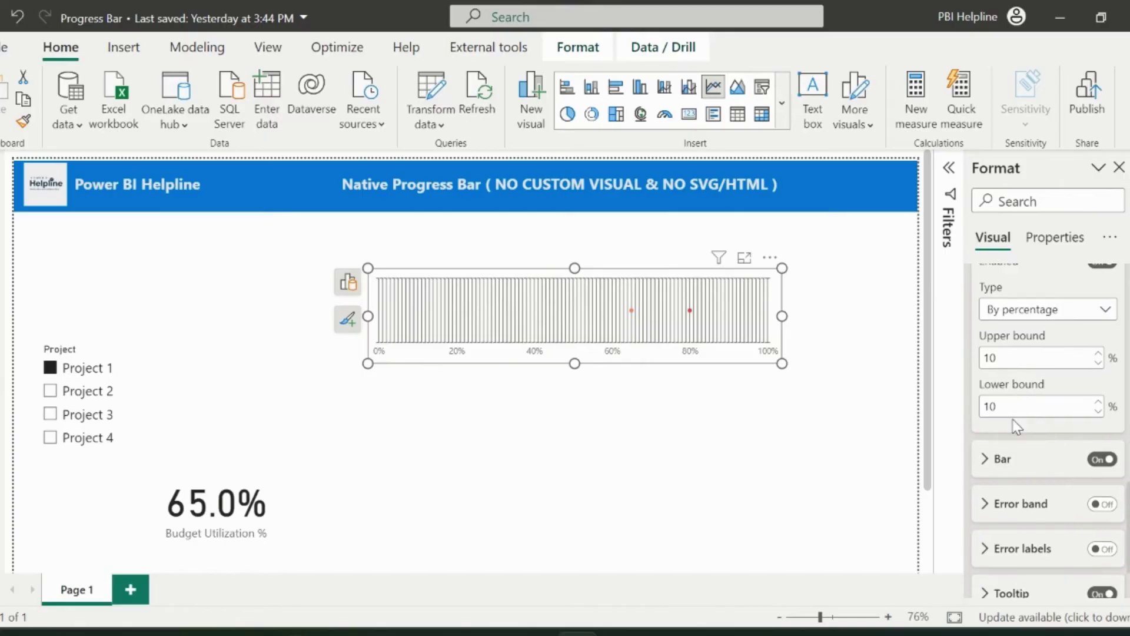
click(1007, 464)
scroll(1011, 458, down, 1)
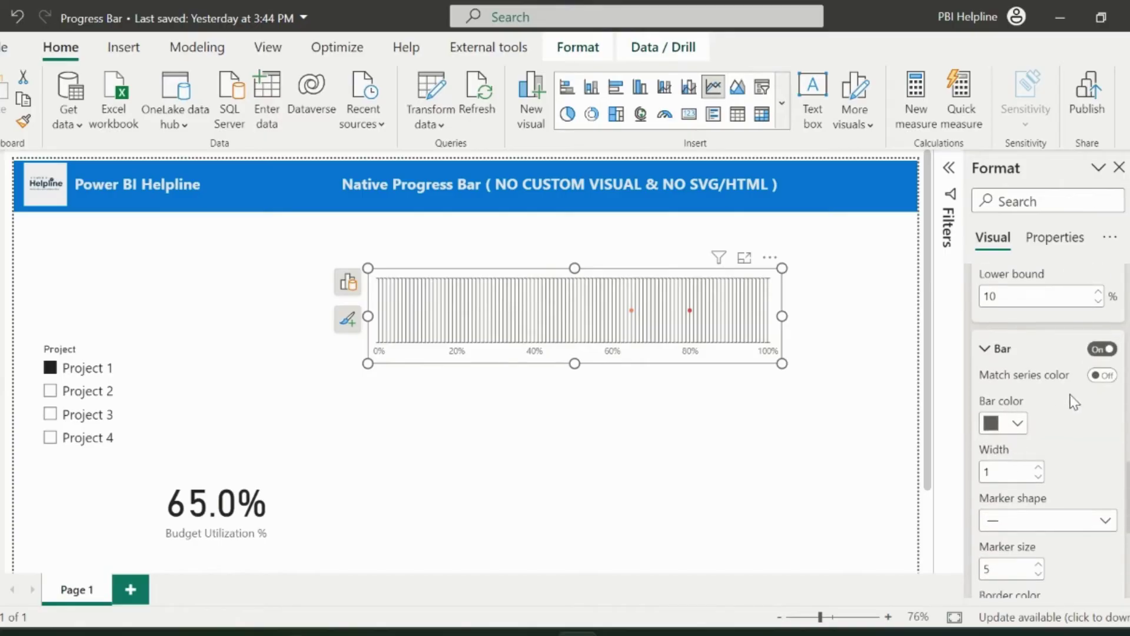
click(1019, 423)
click(959, 338)
scroll(1098, 443, down, 3)
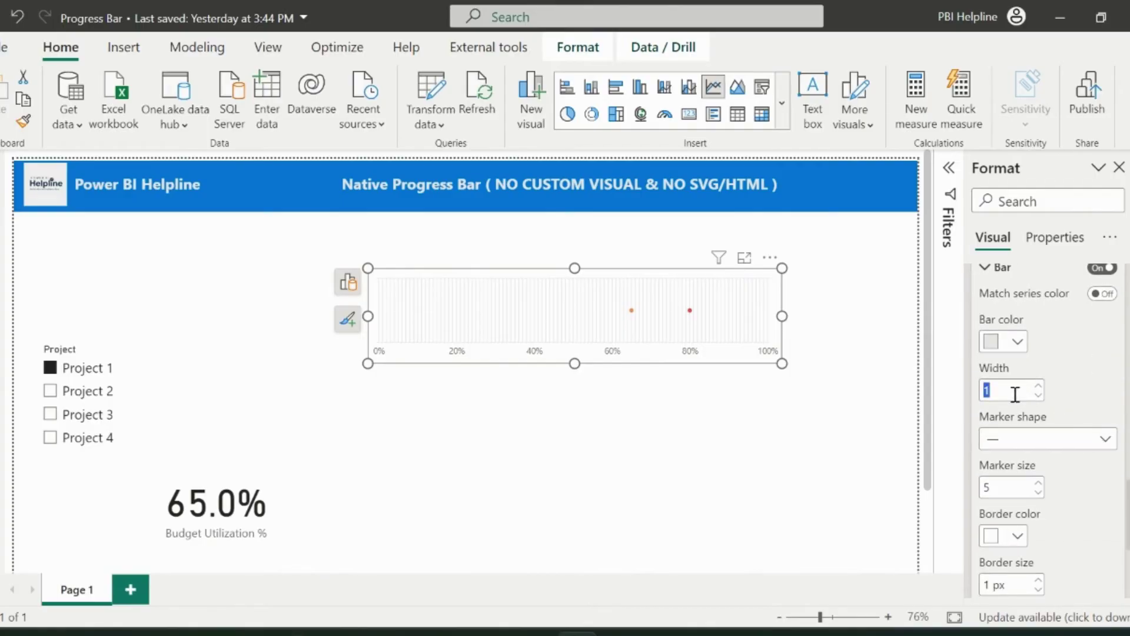
text(10)
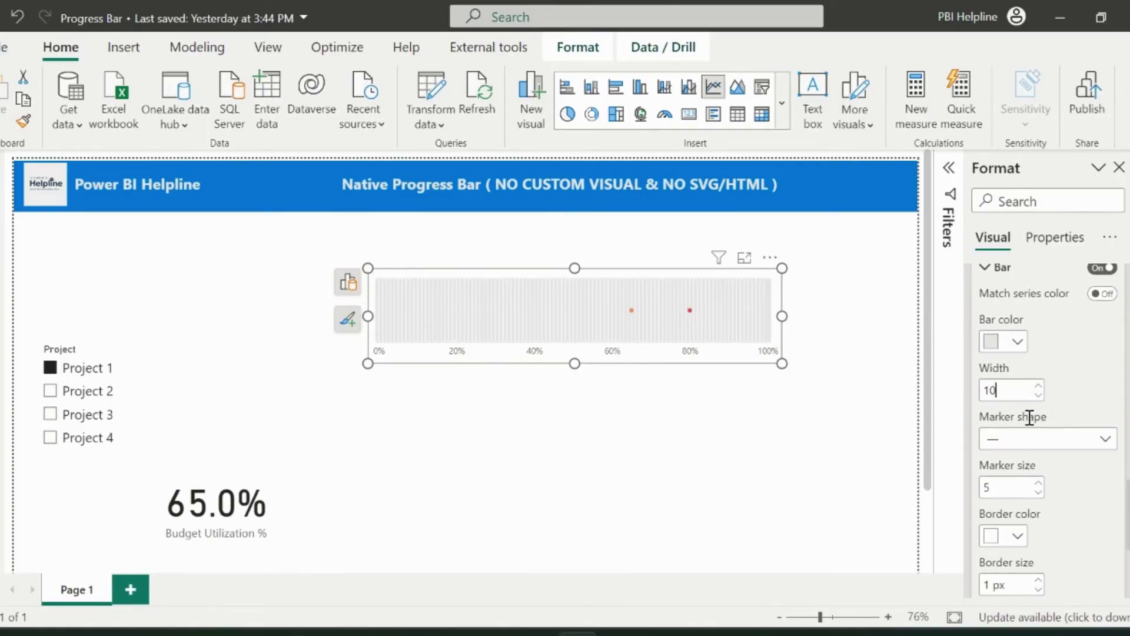
click(1024, 437)
click(1013, 415)
scroll(1046, 472, down, 3)
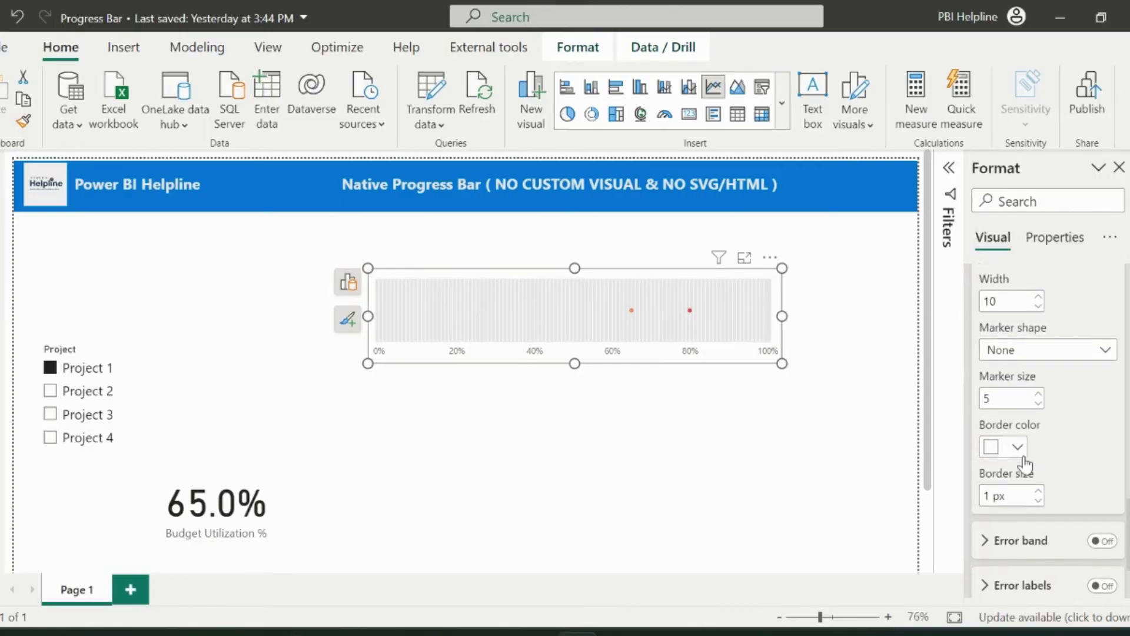
click(1017, 446)
click(905, 365)
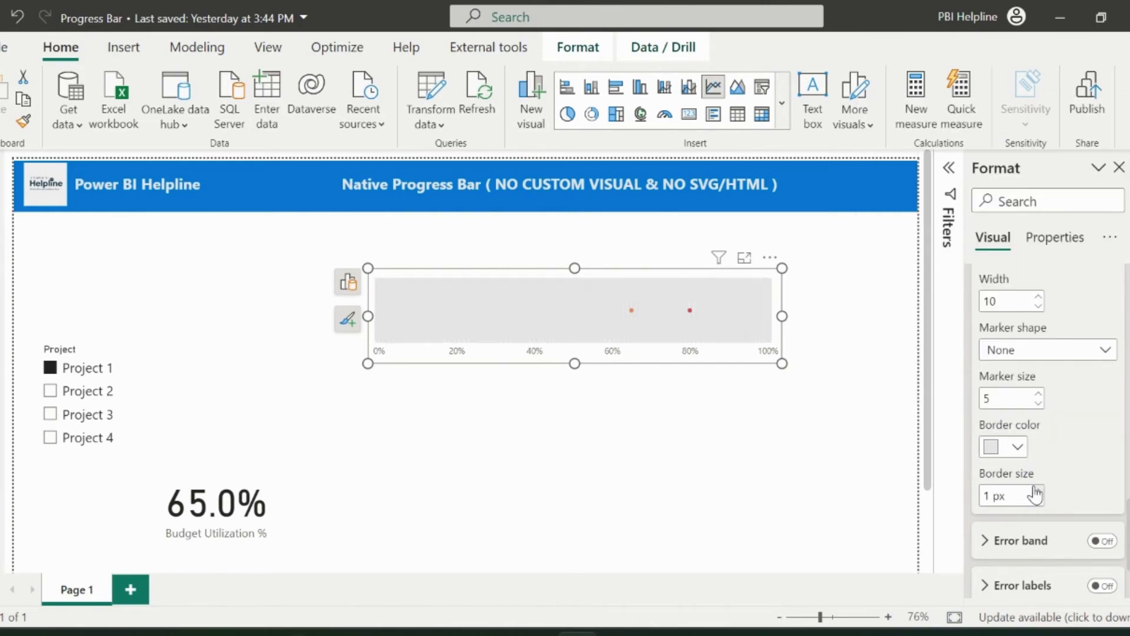
scroll(1057, 475, up, 1)
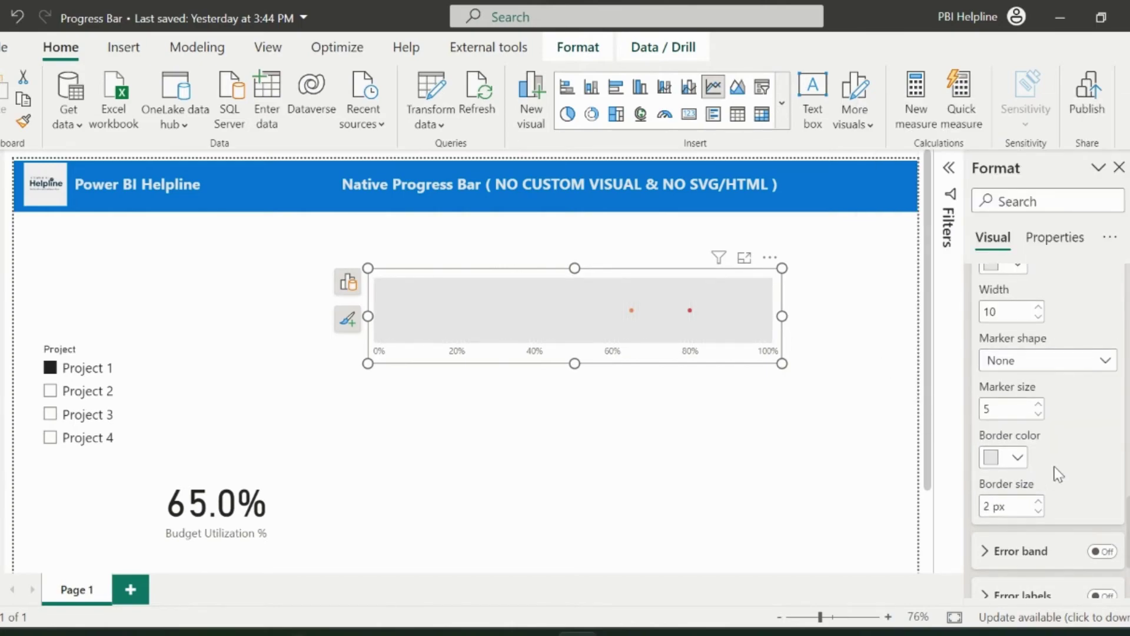
scroll(1054, 471, up, 1)
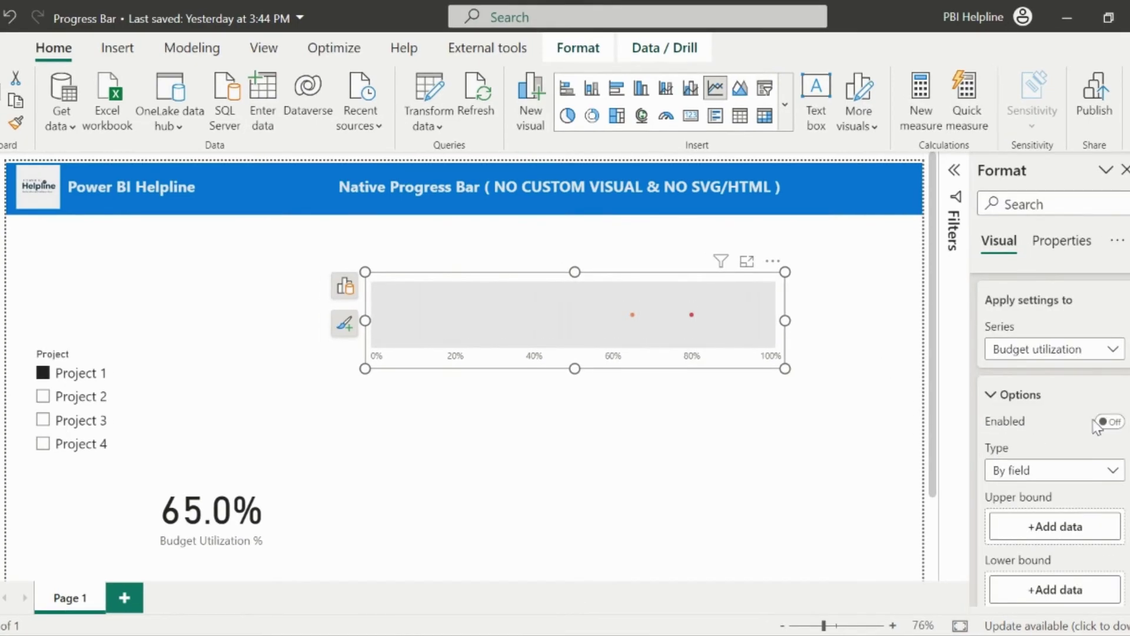
Step: Make the utilization error bars a solid navy bar, By percentage, width 10
click(1103, 418)
click(1042, 460)
click(1053, 500)
scroll(1016, 531, down, 3)
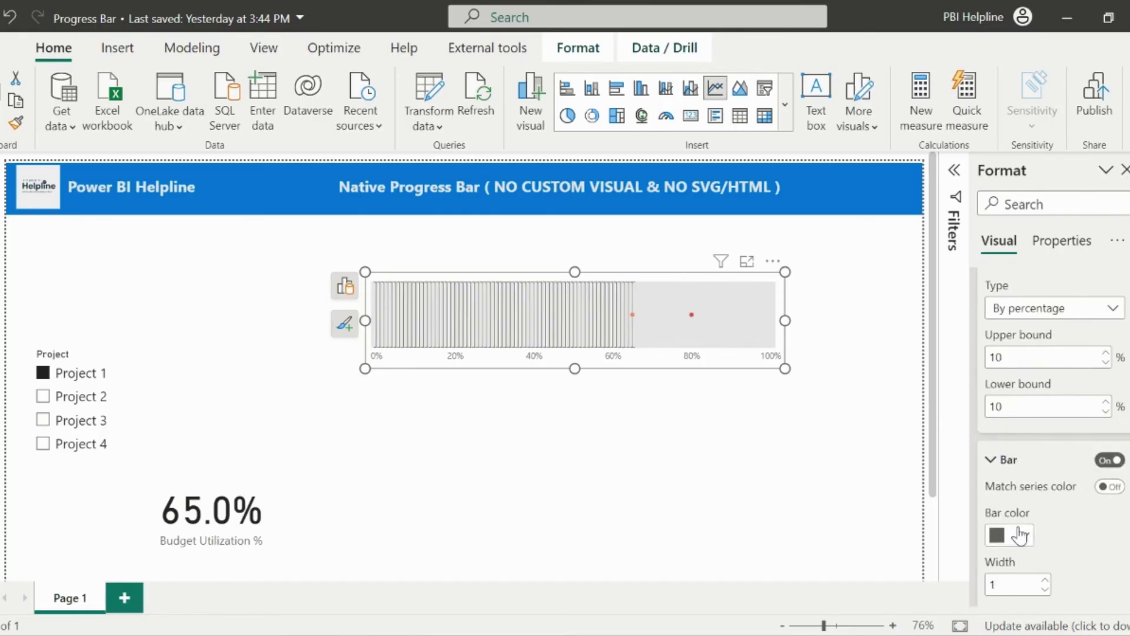
click(1023, 540)
click(887, 383)
scroll(1054, 501, down, 2)
double_click(1023, 471)
text(10)
scroll(1066, 488, down, 3)
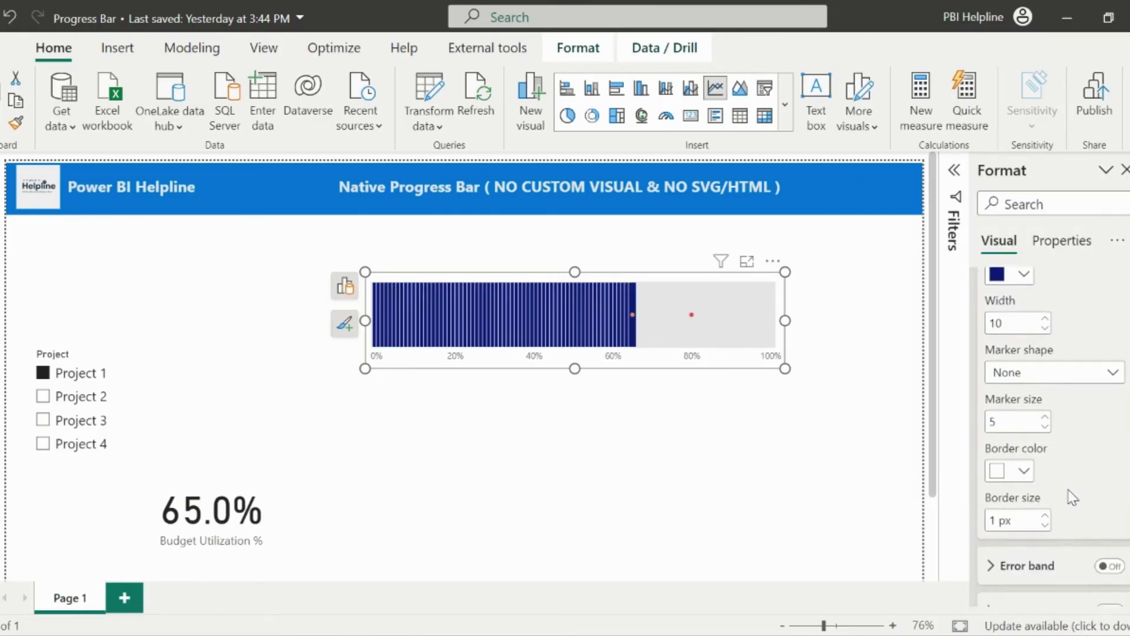
click(1025, 444)
Step: Format the Target series error bar as a red bar with a red border
click(888, 363)
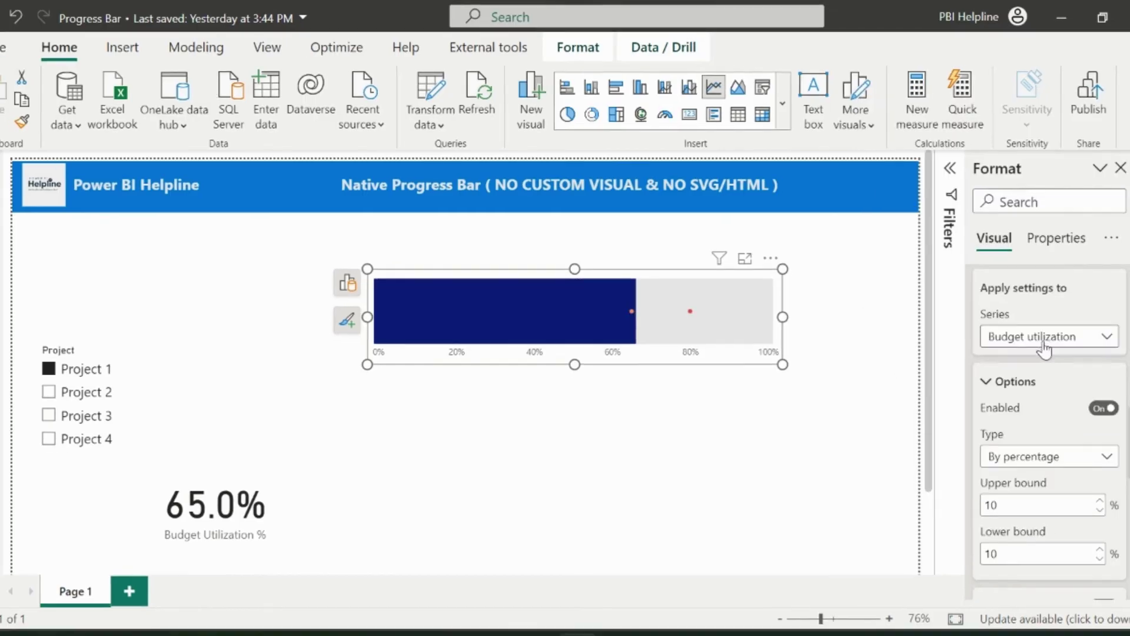
click(1045, 338)
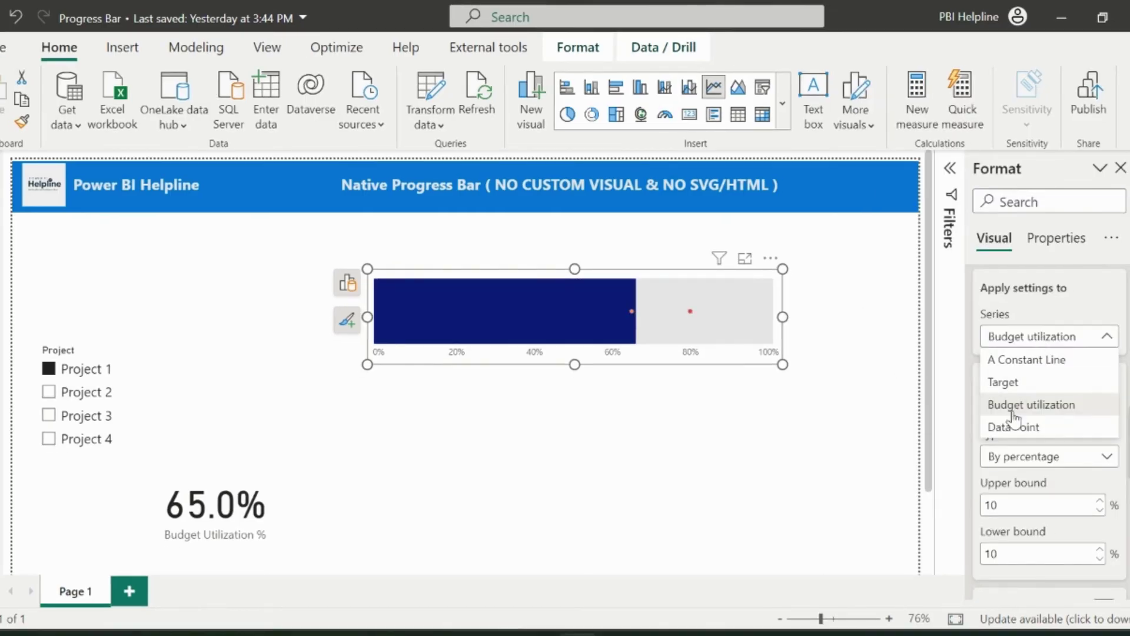
click(1003, 382)
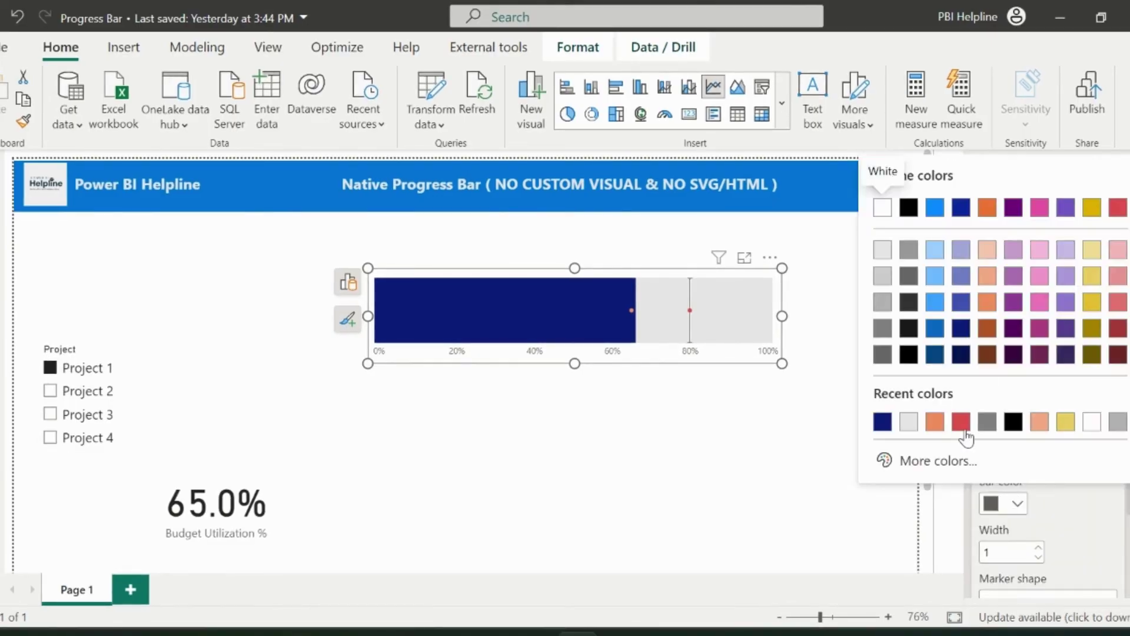
click(959, 419)
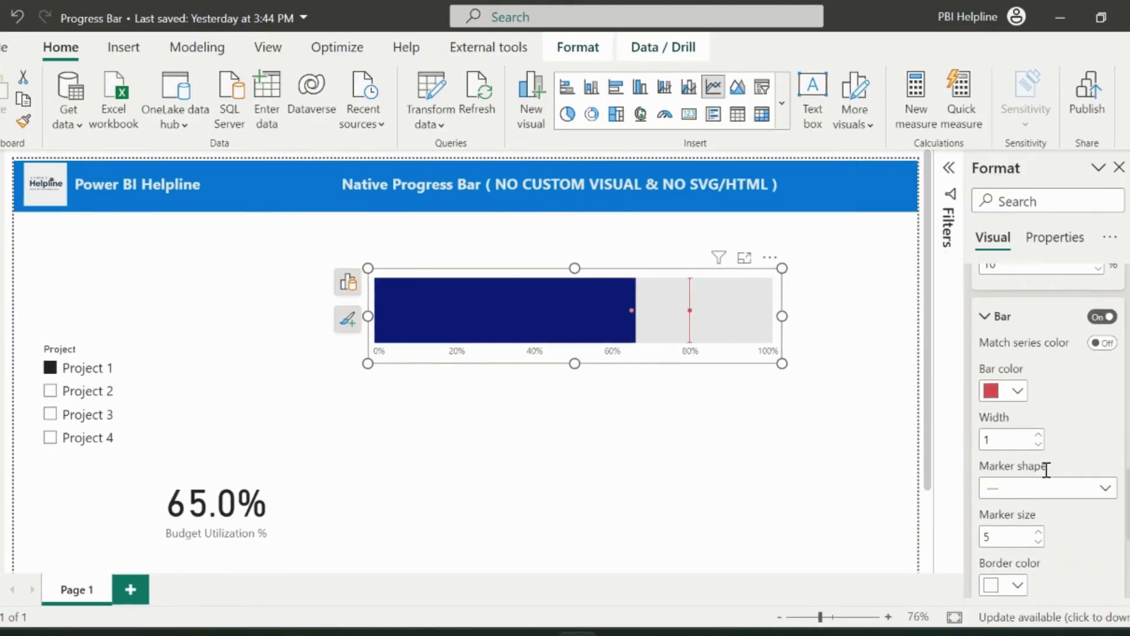
text(0)
scroll(1058, 448, down, 2)
click(1017, 465)
click(881, 379)
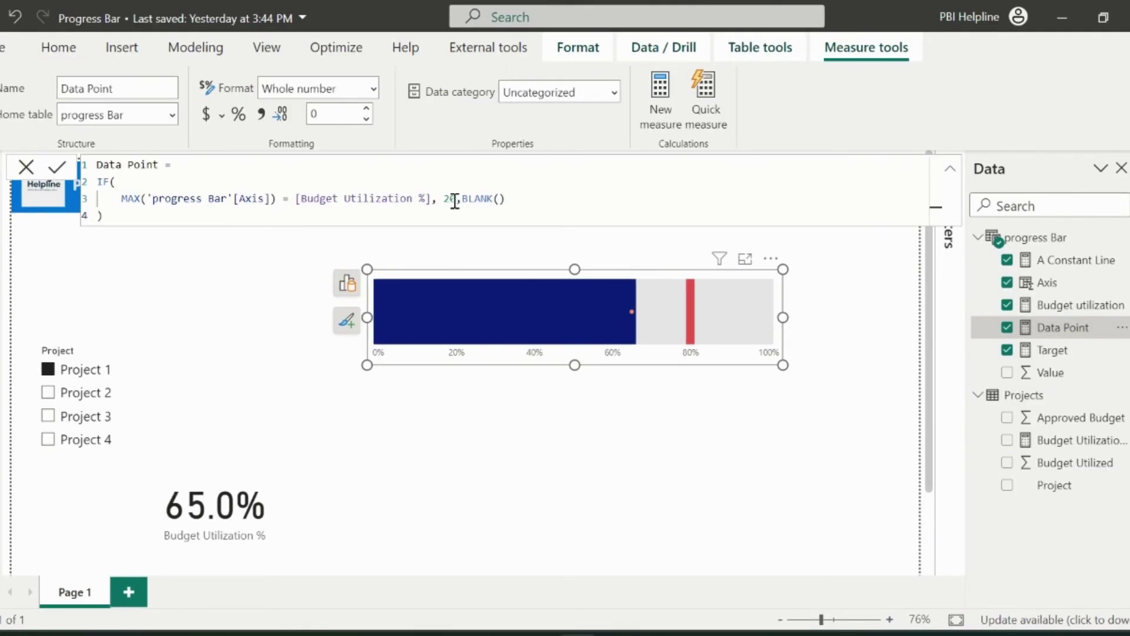
Step: Change the Data Point formula's value from 20 to 17
click(453, 200)
text(17)
key(Return)
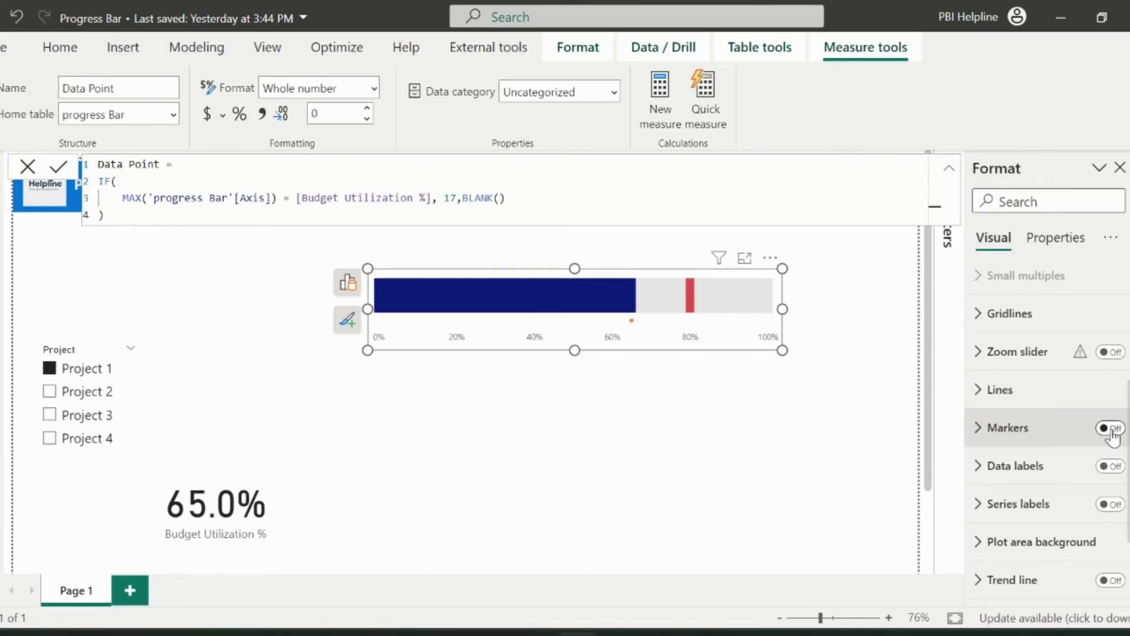
Step: Turn on chart markers and select the Data Point series for styling
click(1110, 429)
click(1022, 440)
click(1019, 442)
click(1065, 456)
click(1069, 443)
click(1009, 508)
click(1056, 441)
click(1027, 551)
Step: Make the Data Point marker a triangle of size 13
scroll(1035, 532, down, 2)
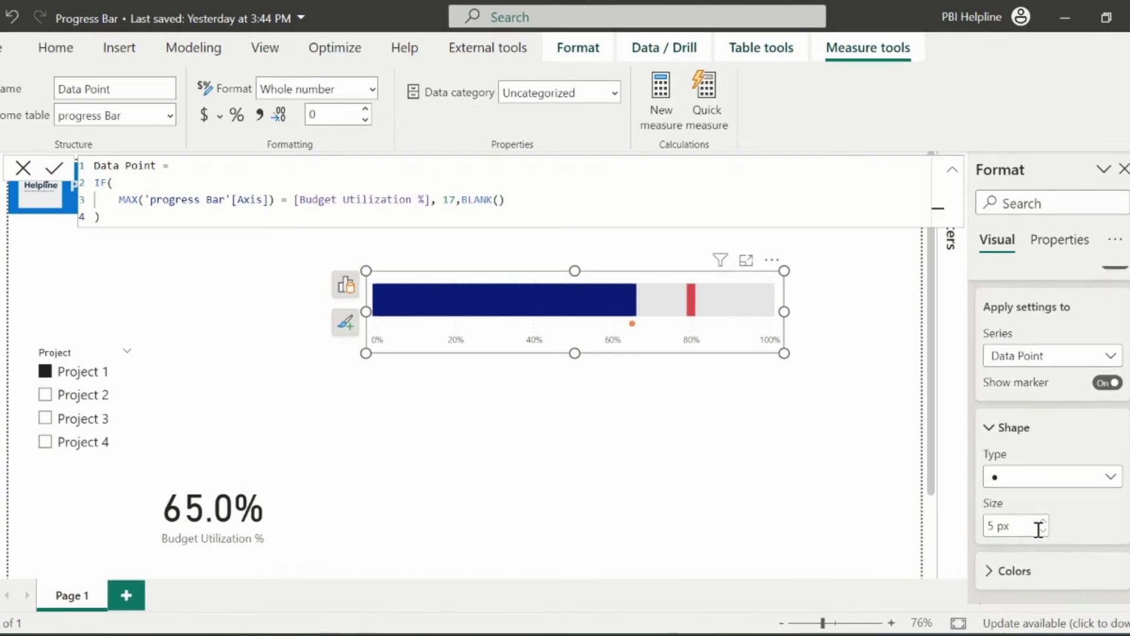
click(1026, 477)
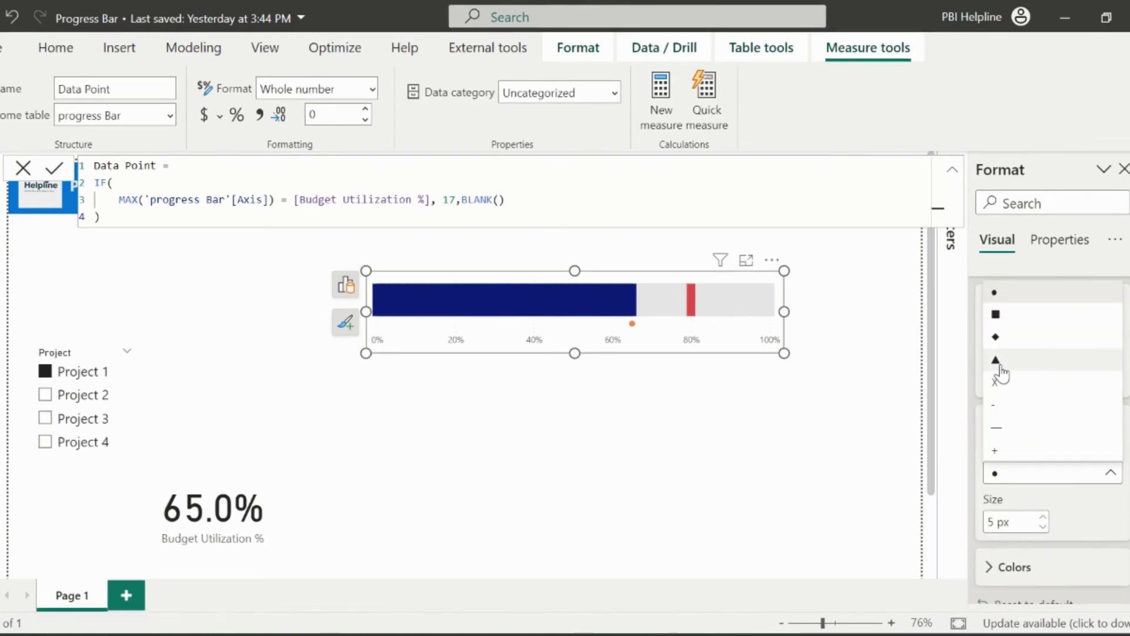
click(999, 362)
scroll(1054, 468, down, 1)
click(1042, 463)
click(1043, 464)
Step: Turn on data labels and target the Data Point series
click(1113, 589)
click(1012, 429)
click(1045, 371)
click(1036, 416)
click(1045, 371)
click(1041, 443)
click(1045, 371)
click(1033, 461)
click(1045, 371)
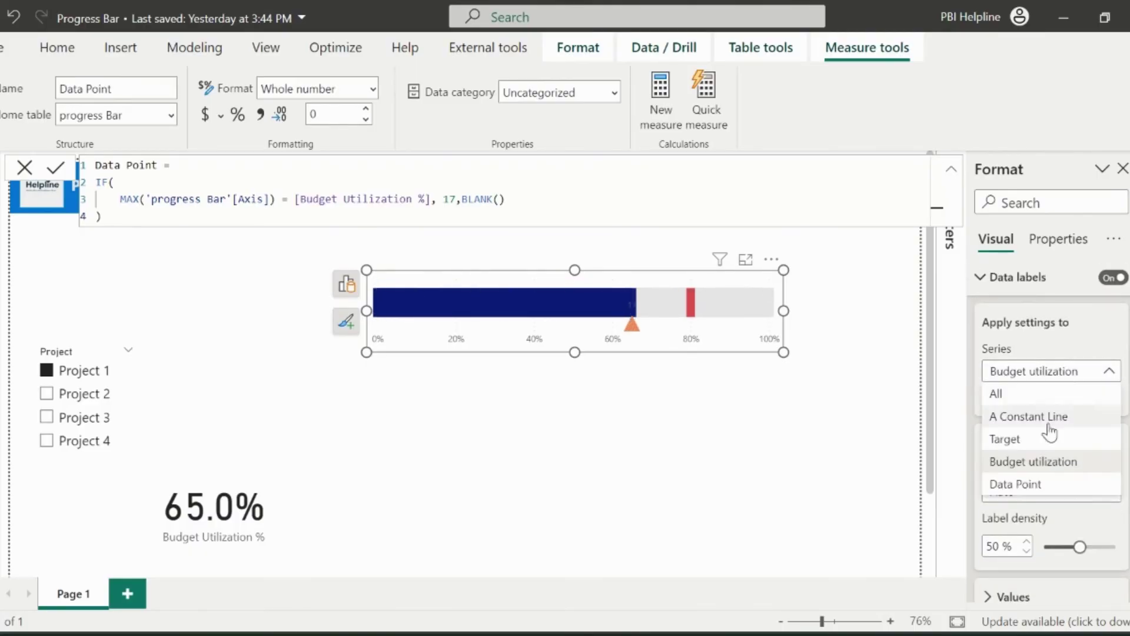
click(1024, 484)
Step: Give the Data Point label an orange background
scroll(1036, 480, down, 2)
click(1104, 510)
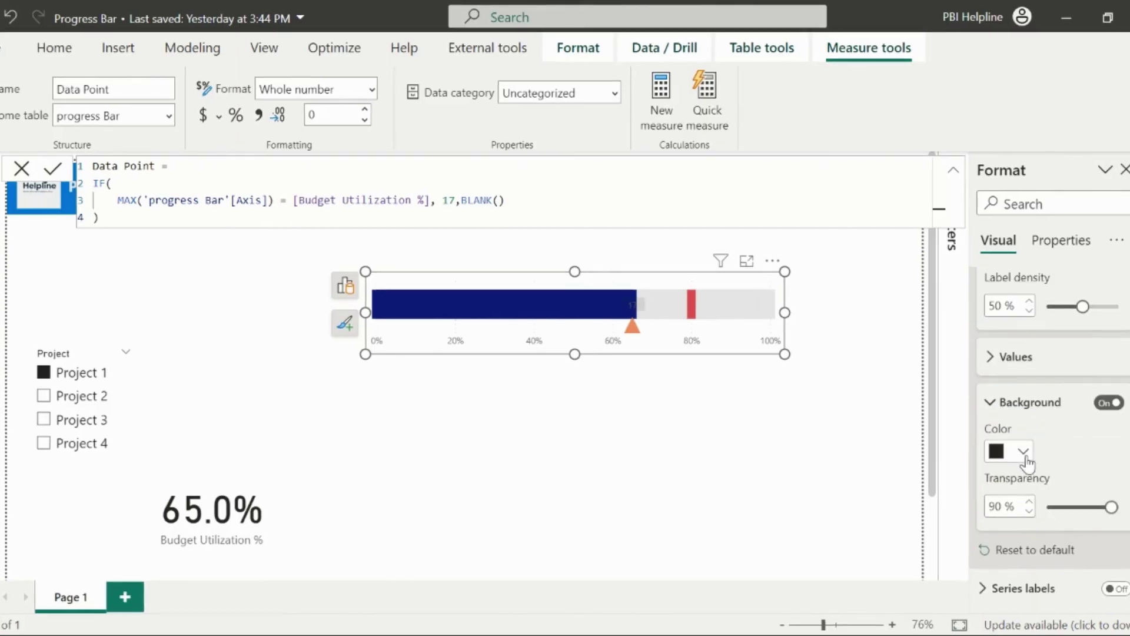
click(1023, 452)
click(963, 369)
drag(1112, 507, 1070, 507)
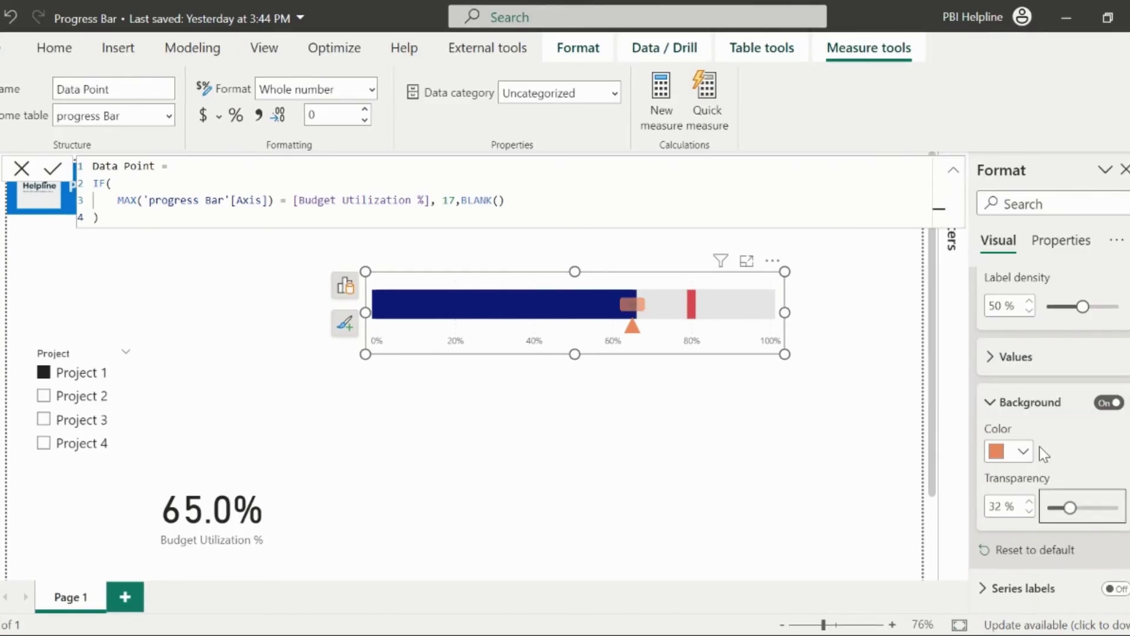
Step: Make the label text white, bold and slightly larger
scroll(1036, 412, up, 1)
click(1031, 406)
click(1024, 526)
click(1101, 444)
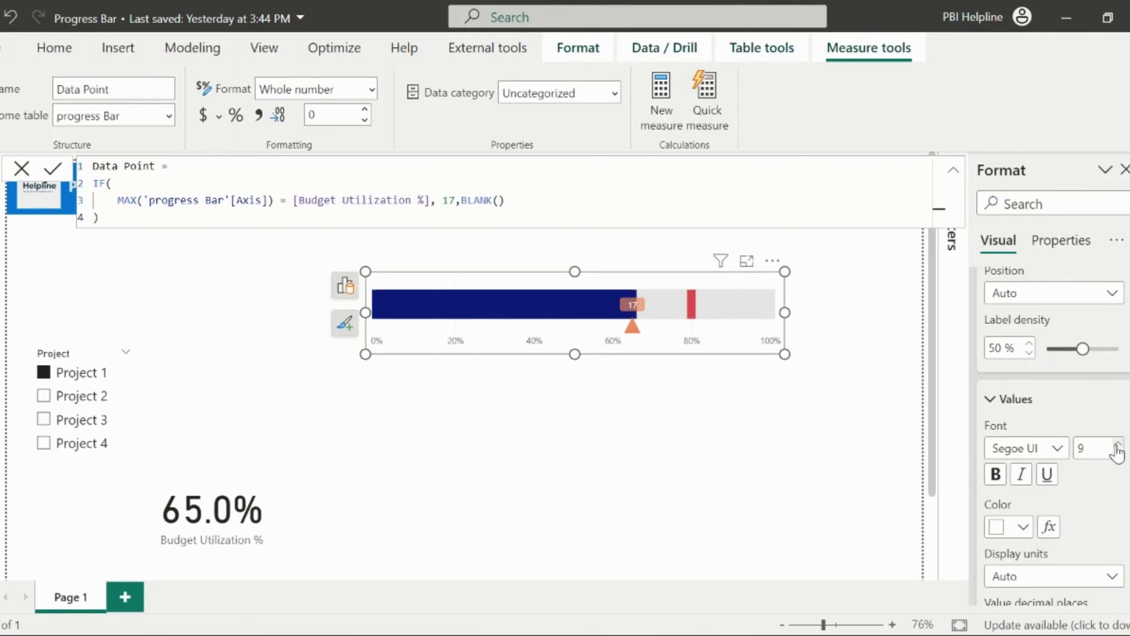
click(1118, 443)
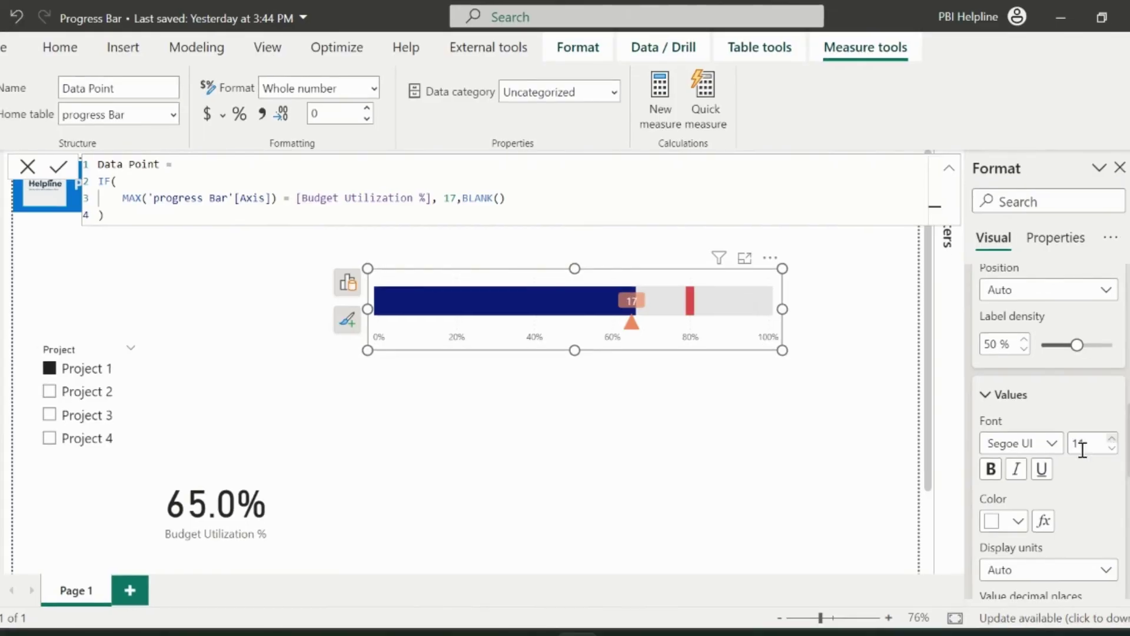
click(991, 469)
Step: Use Budget Utilization % from the Projects table as a custom label
scroll(1050, 499, down, 3)
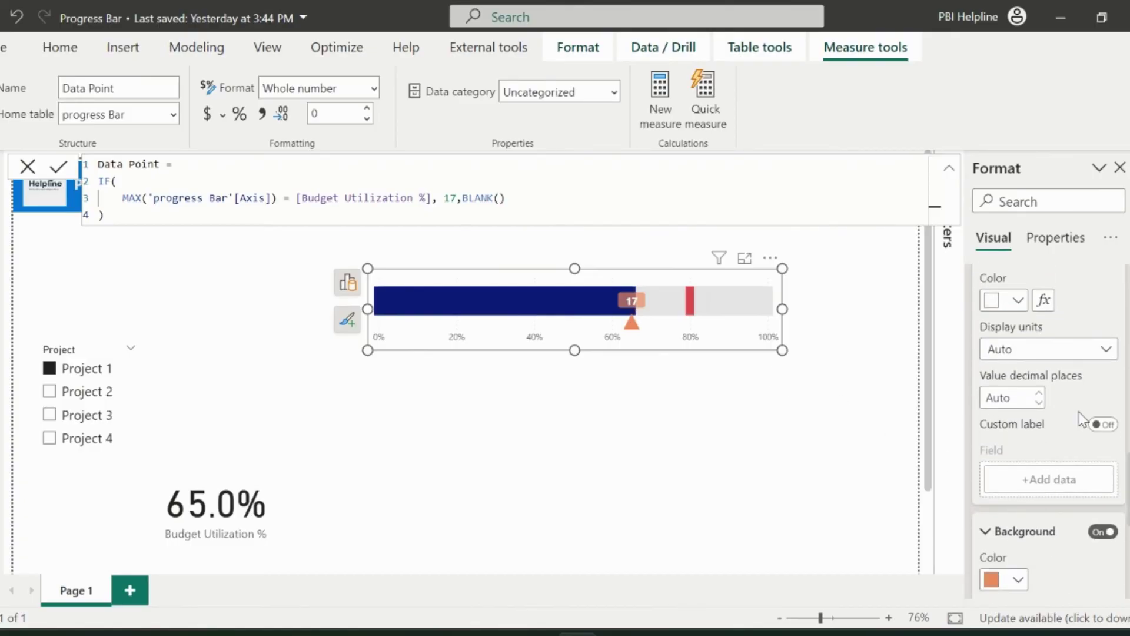
click(1101, 424)
click(1053, 482)
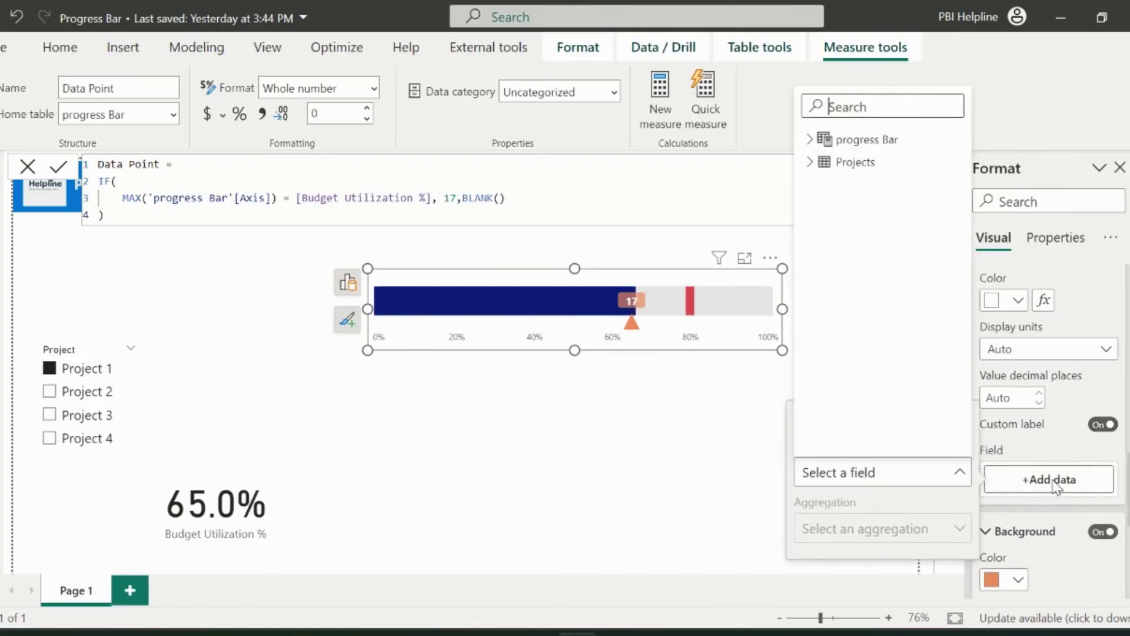
click(812, 162)
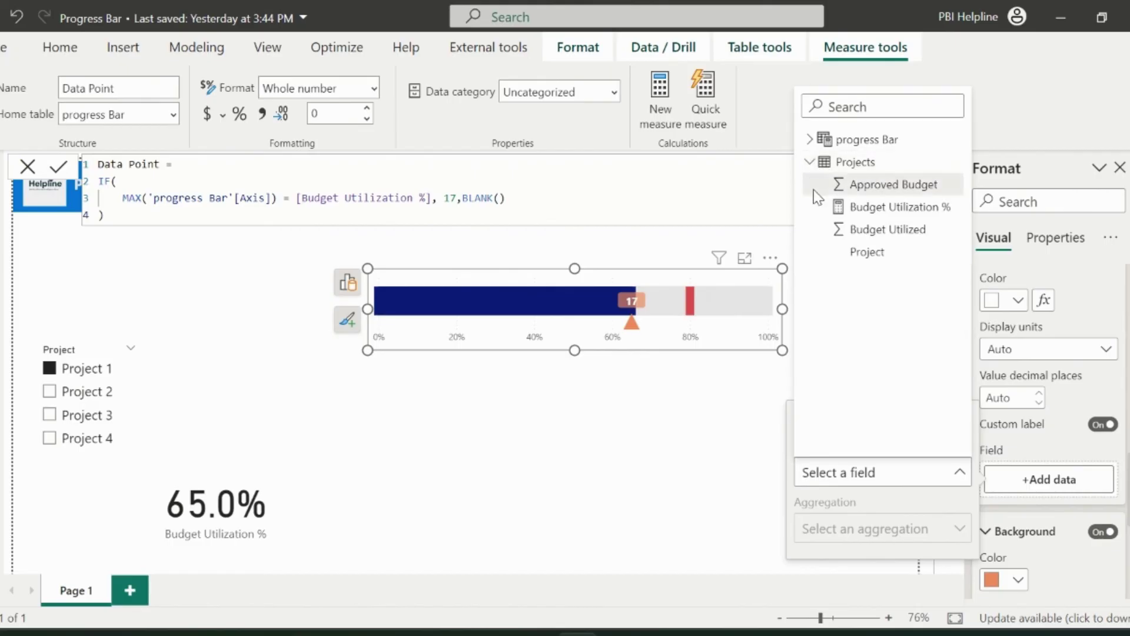
click(899, 206)
Step: Delete the 65.0% card from the report
click(846, 408)
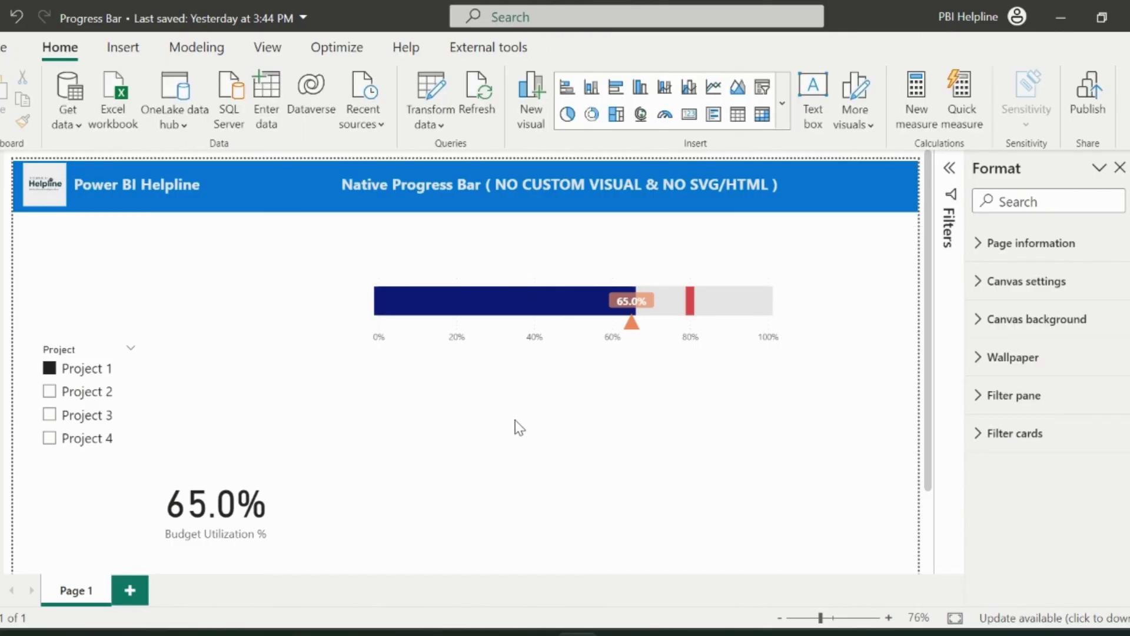
click(246, 511)
key(Delete)
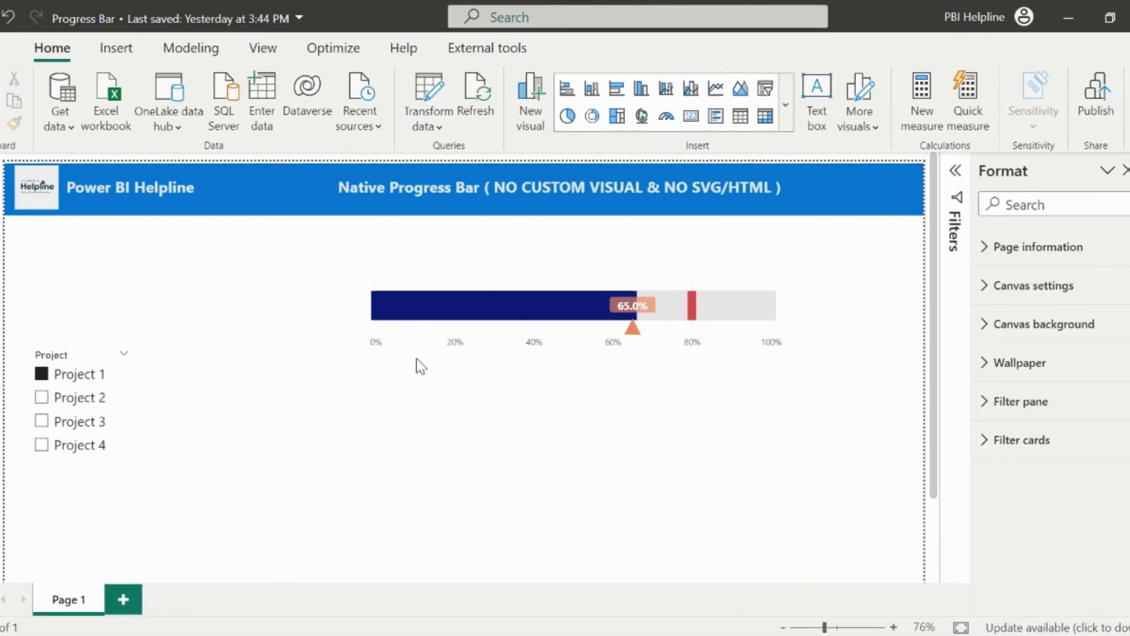
Step: Filter to Project 2 and move Target to the bottom of the Y-axis series
click(62, 406)
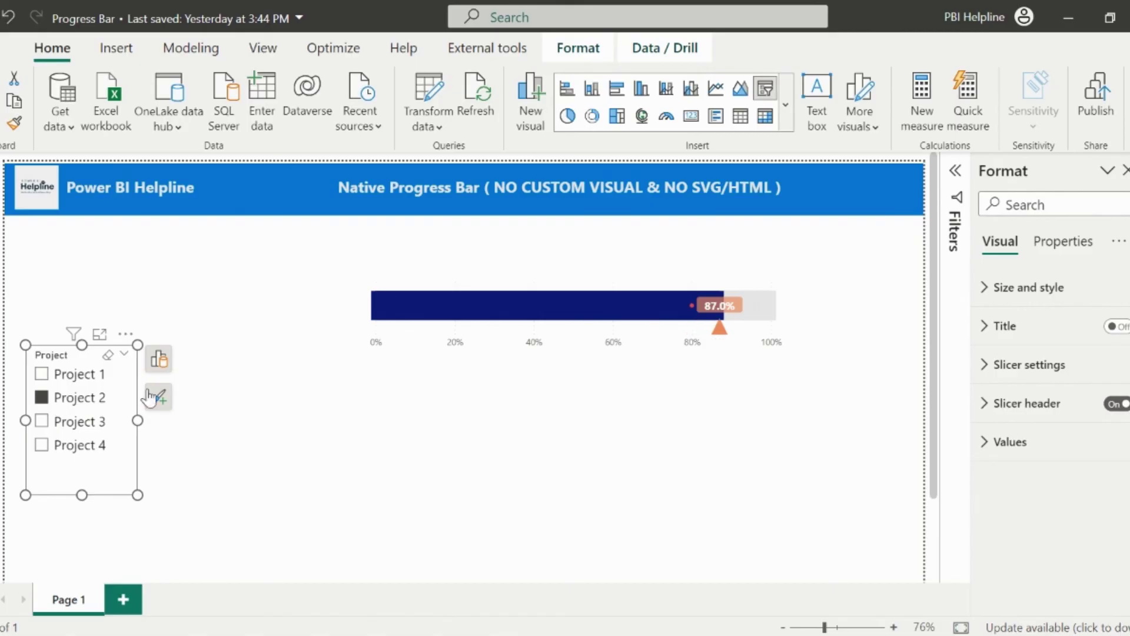
click(570, 350)
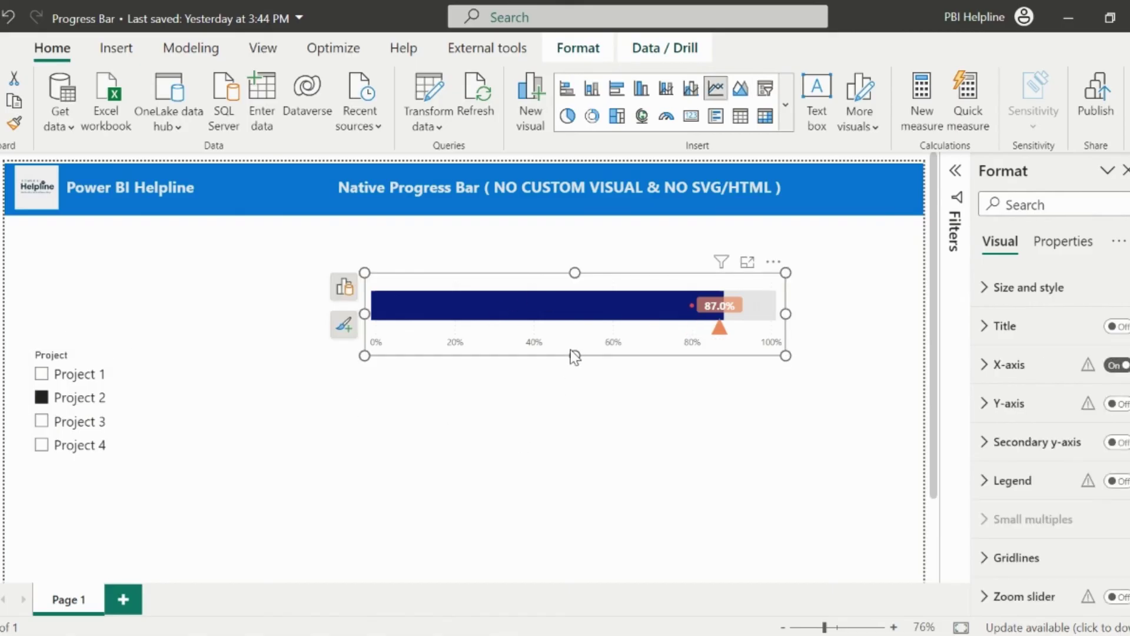
click(343, 287)
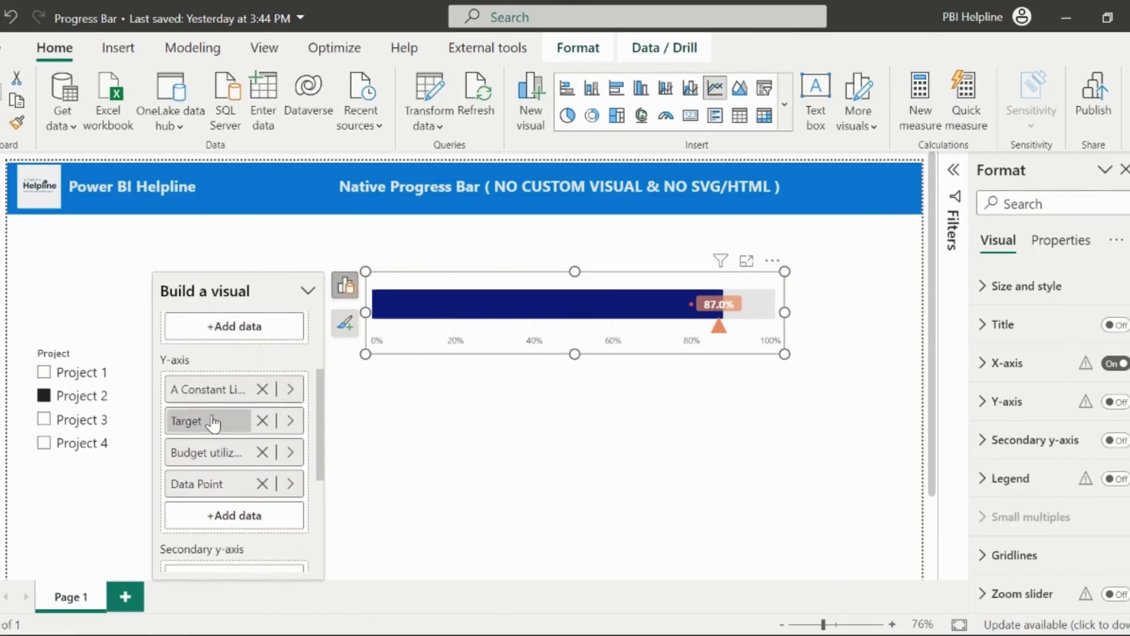
mouse_move(232, 422)
mouse_down()
mouse_move(177, 425)
mouse_move(176, 521)
mouse_up()
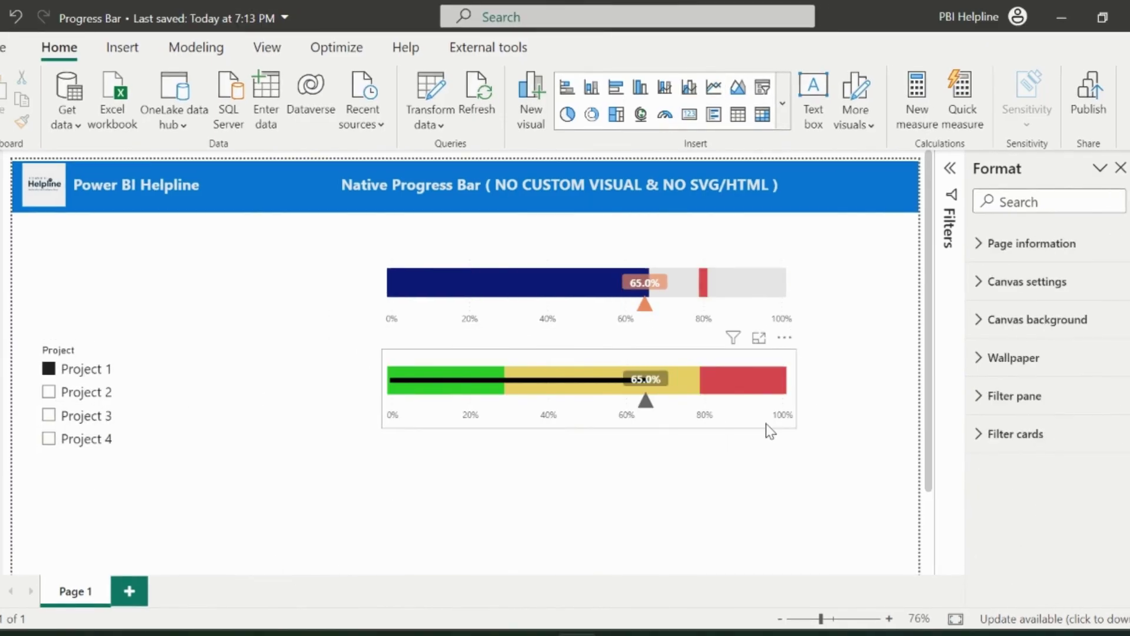
Step: Select the slab bar and inspect the 1st, 2nd and 3rd Slab measure formulas
click(771, 431)
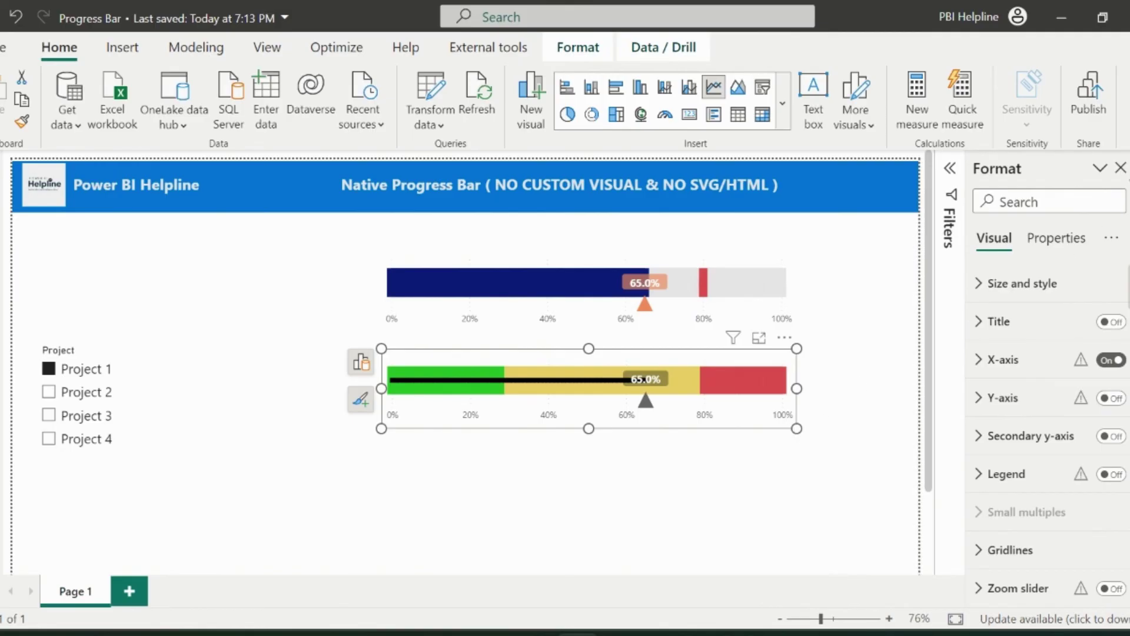
click(1099, 167)
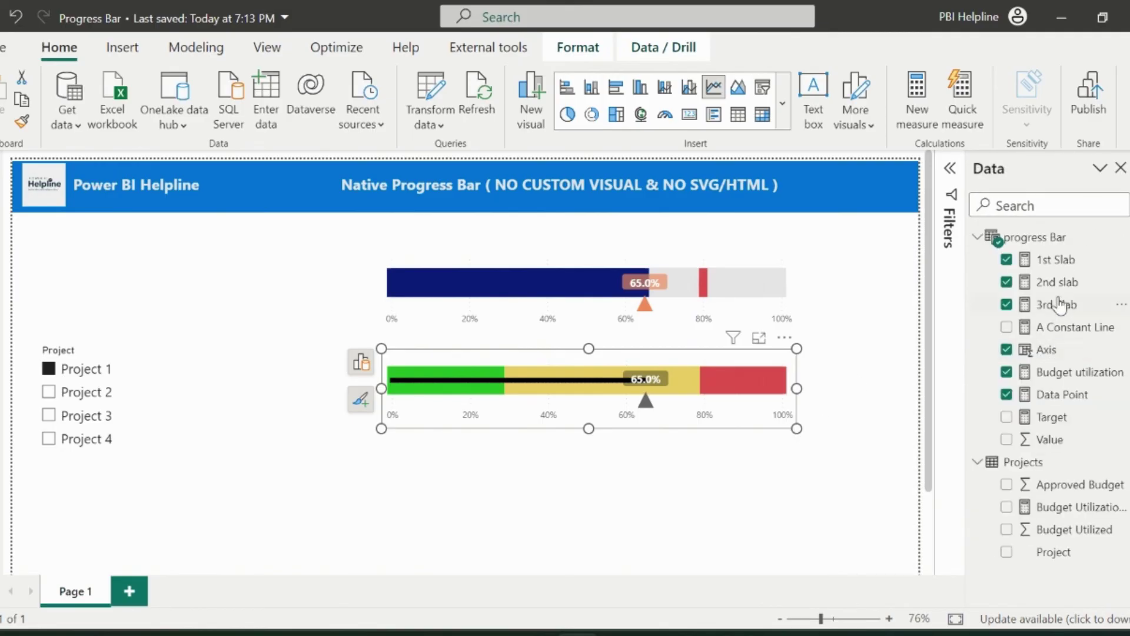
click(1056, 260)
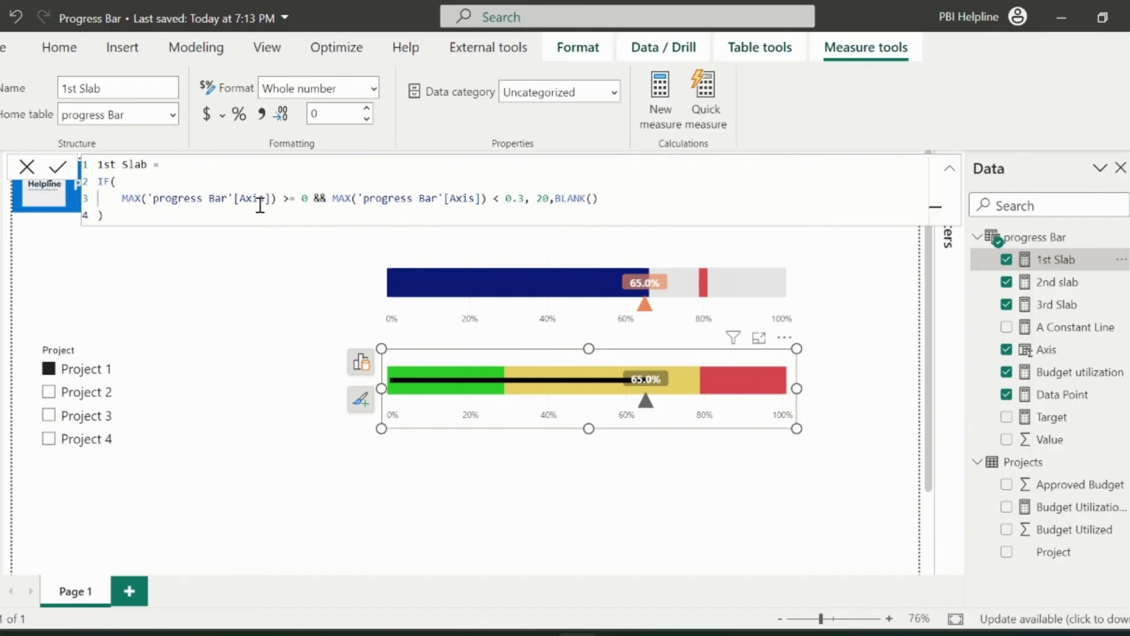
click(1057, 282)
click(1053, 306)
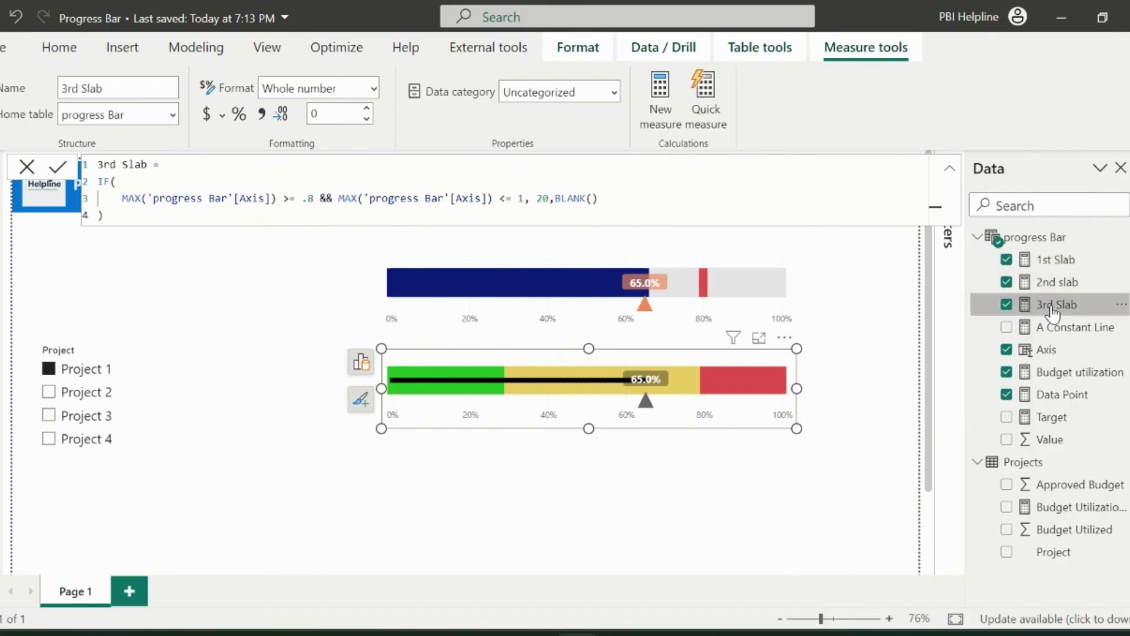
click(867, 465)
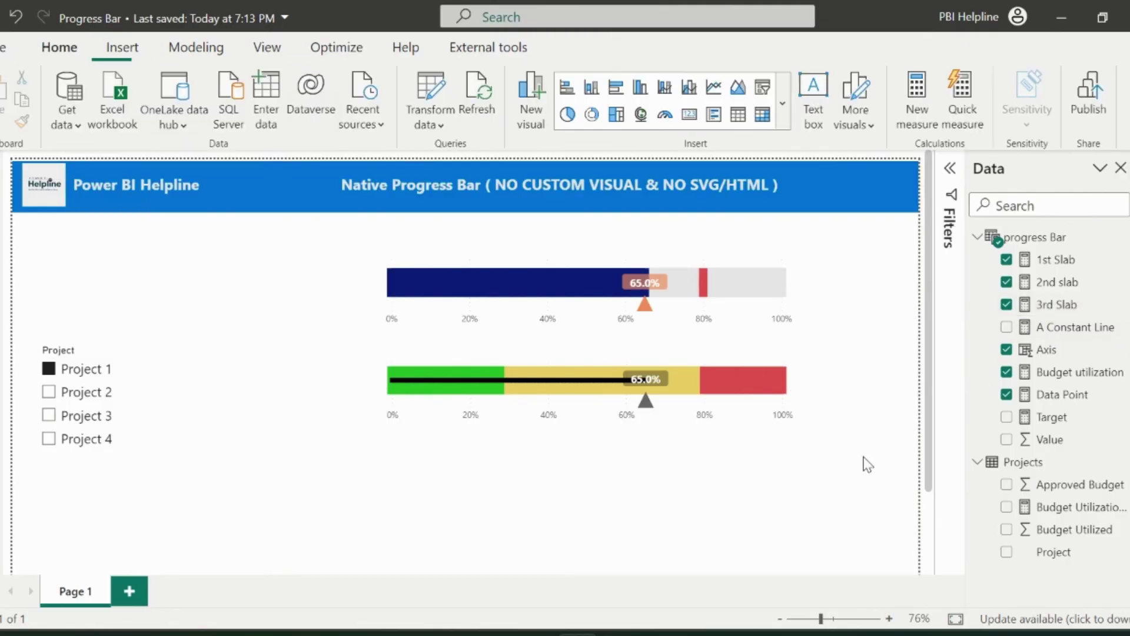